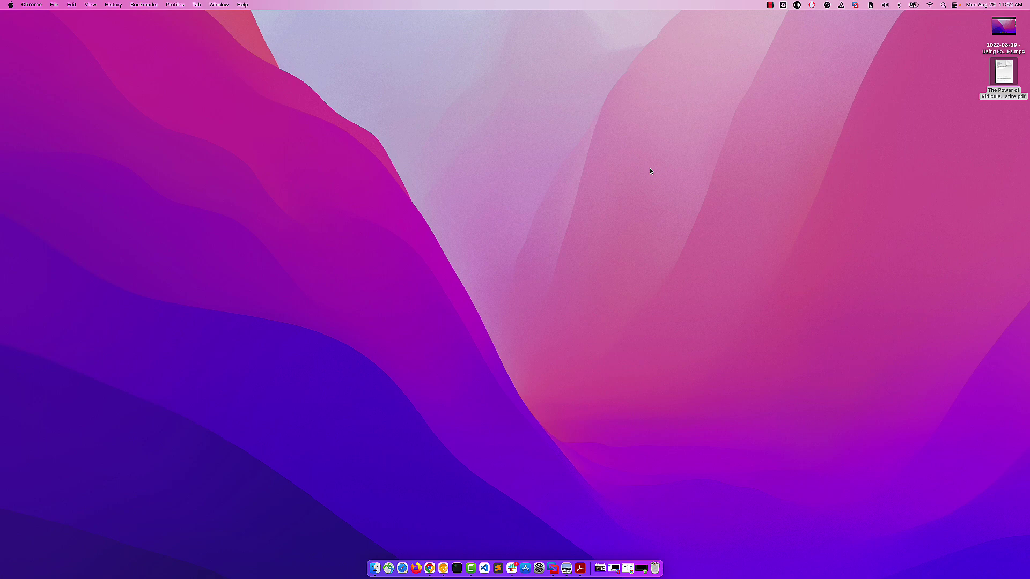
Open 'The Power of Ridicule: An Analysis of Satire' PDF from the desktop in Foxit PDF Editor.
{"action": "mouse_move", "coordinate": [1004, 70]}
{"action": "right_click", "coordinate": [1004, 70]}
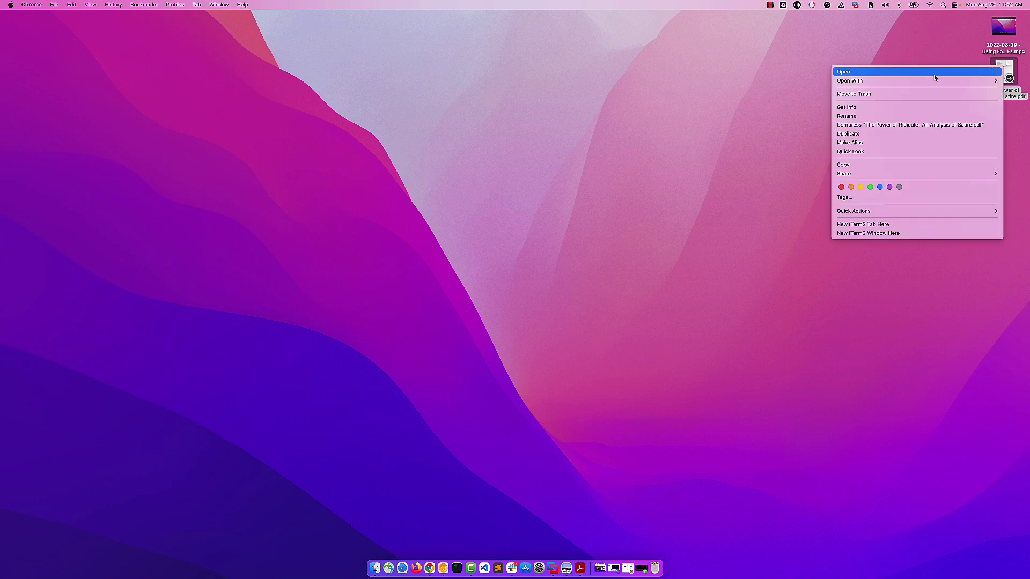
{"action": "mouse_move", "coordinate": [885, 80]}
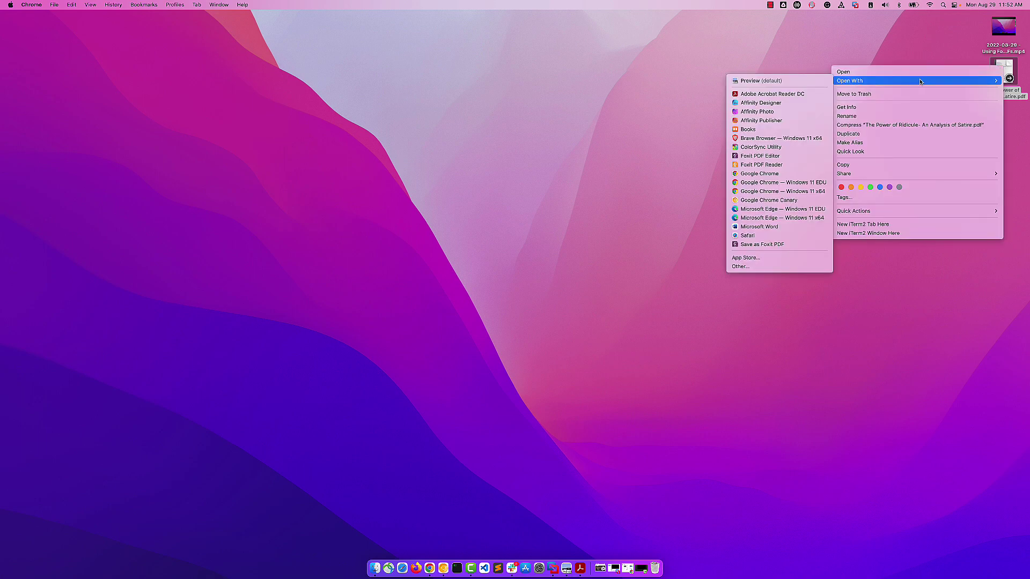
{"action": "left_click", "coordinate": [796, 158]}
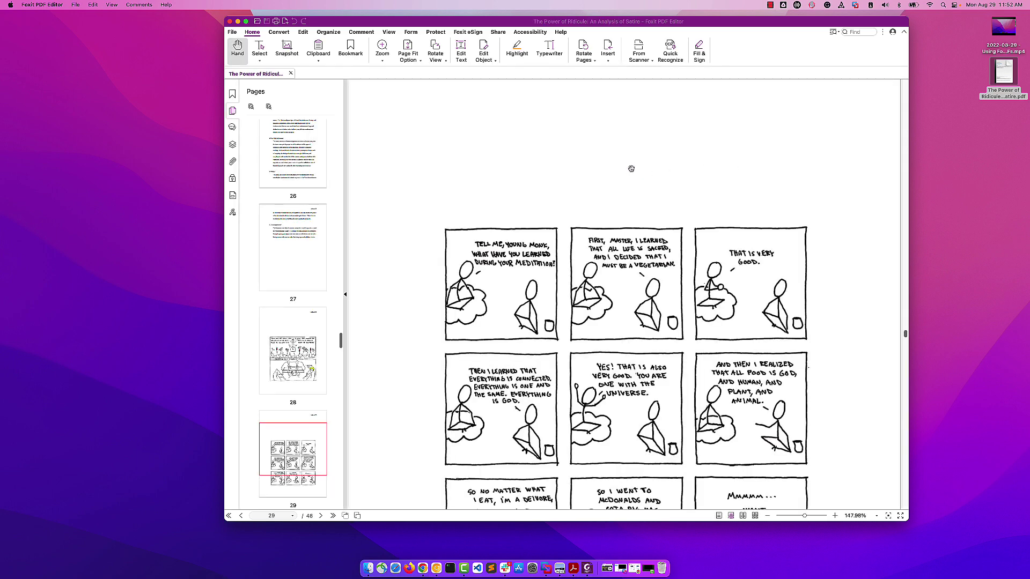
Go to page 27 of the essay and bring up the Protect tools.
{"action": "left_click", "coordinate": [290, 234]}
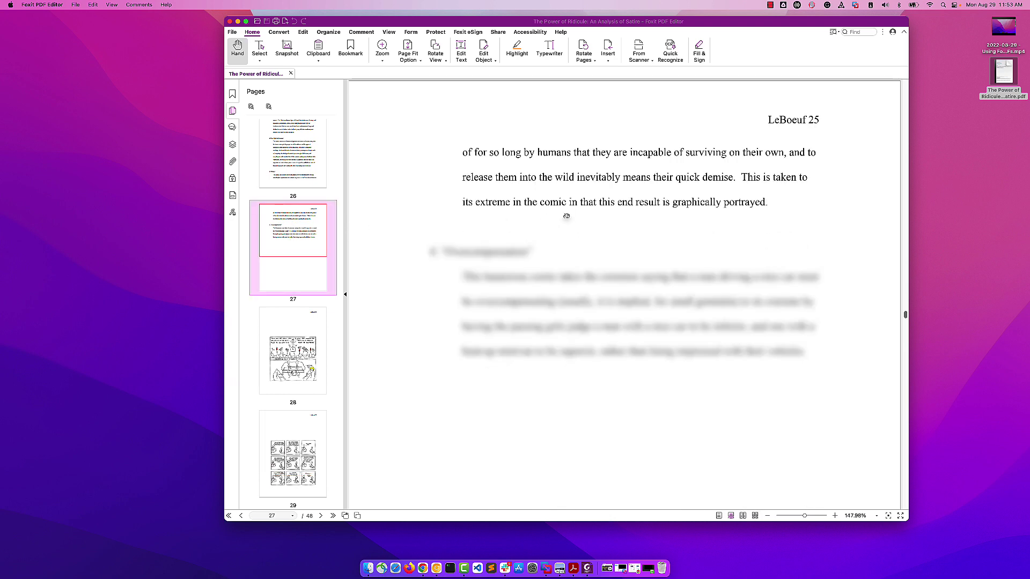
{"action": "scroll", "coordinate": [569, 216], "scroll_direction": "up", "scroll_amount": 3}
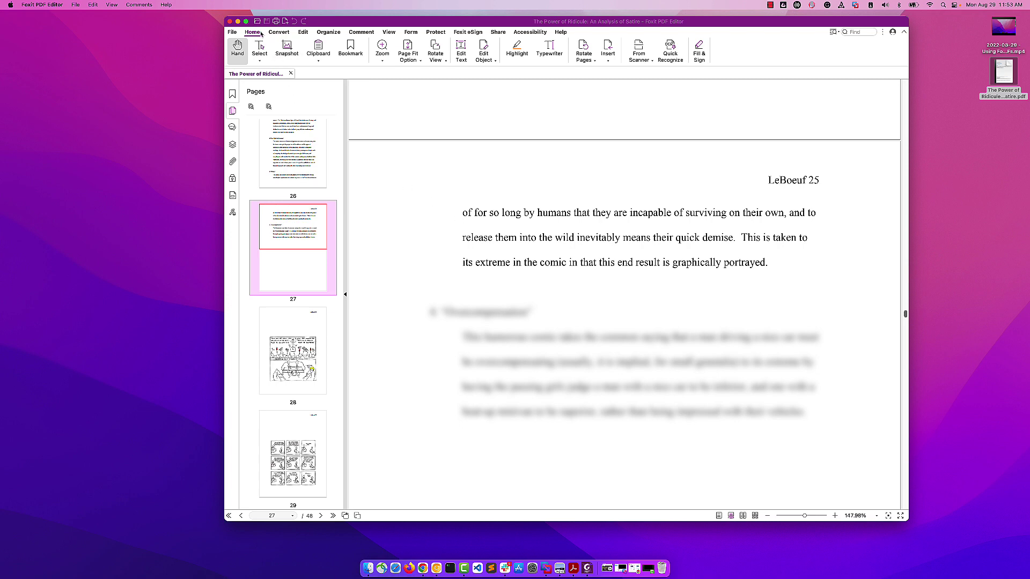
{"action": "left_click", "coordinate": [437, 32]}
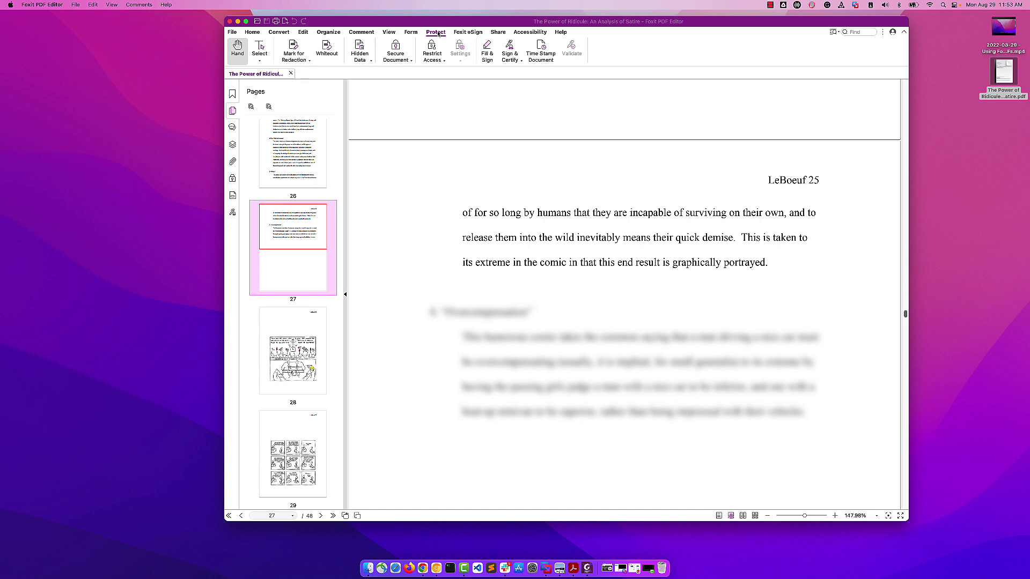
Start Mark for Redaction and mark the three top lines of page 27 plus the trailing 'ed.'.
{"action": "left_click", "coordinate": [295, 47]}
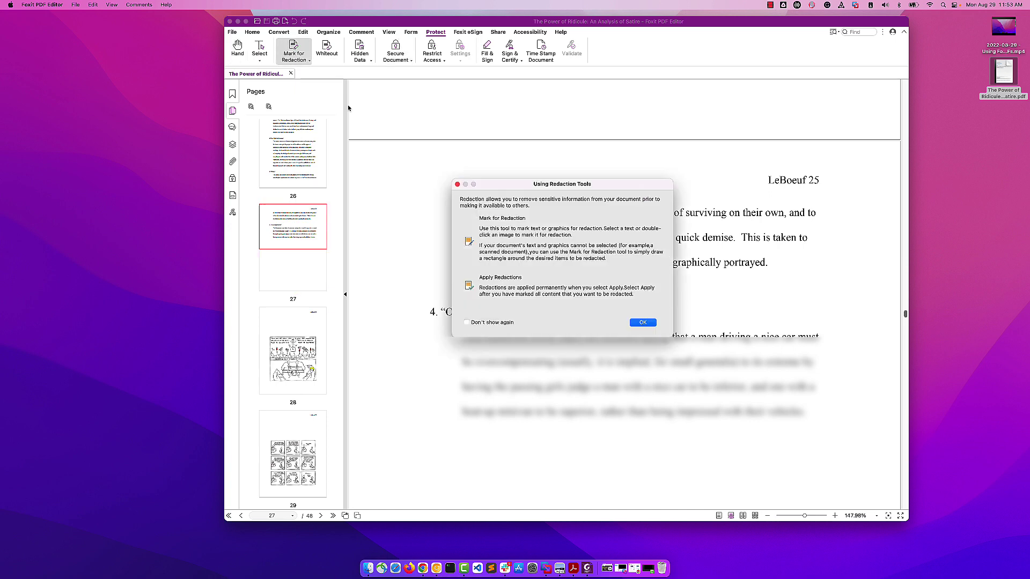
{"action": "left_click", "coordinate": [644, 321]}
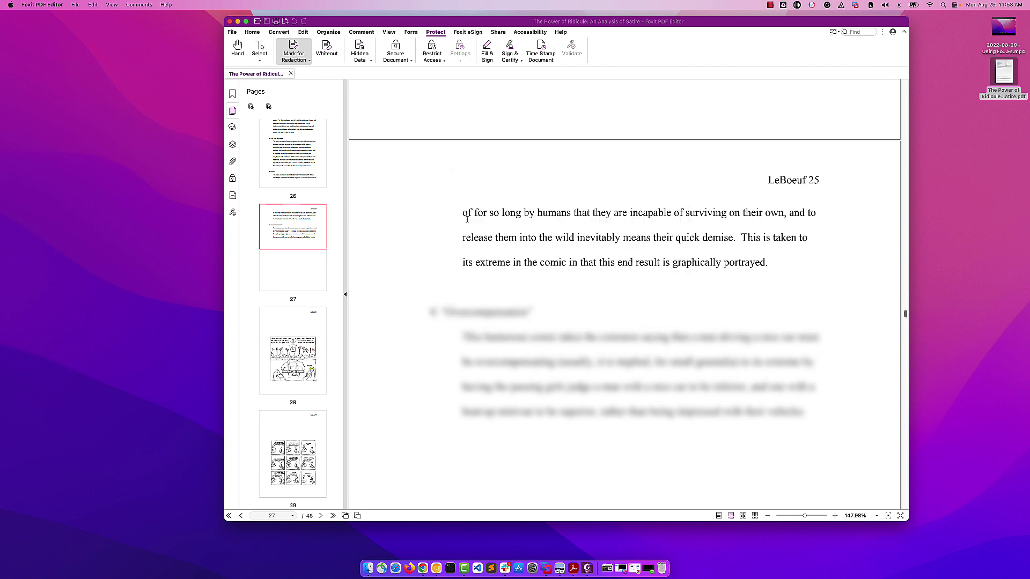
{"action": "left_click_drag", "start_coordinate": [464, 213], "coordinate": [767, 263]}
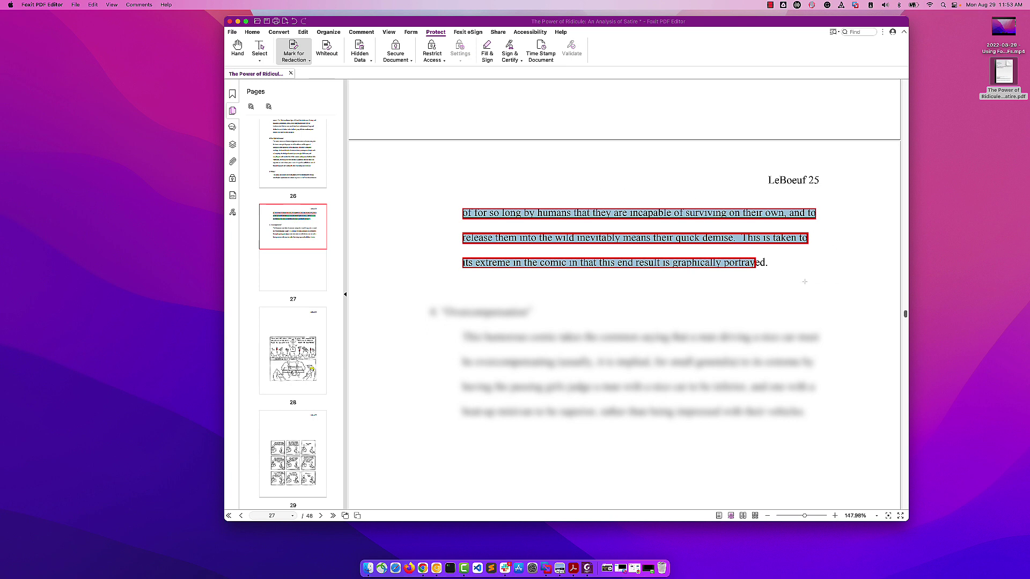
{"action": "left_click_drag", "start_coordinate": [769, 264], "coordinate": [757, 263]}
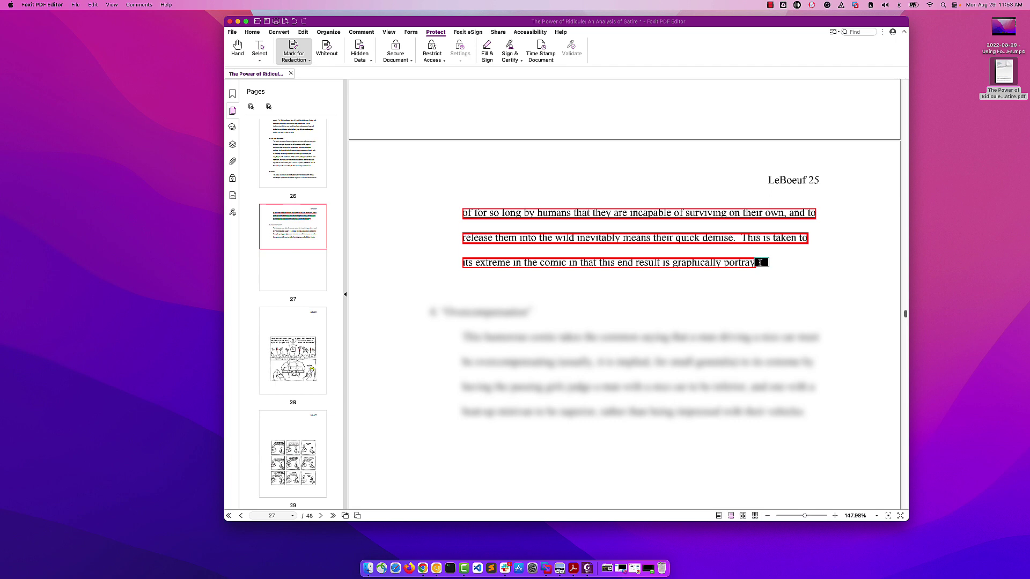
{"action": "left_click", "coordinate": [760, 263]}
Clear those marks and re-mark all three lines with one redaction box.
{"action": "key", "text": "BackSpace"}
{"action": "left_click_drag", "start_coordinate": [773, 263], "coordinate": [463, 207]}
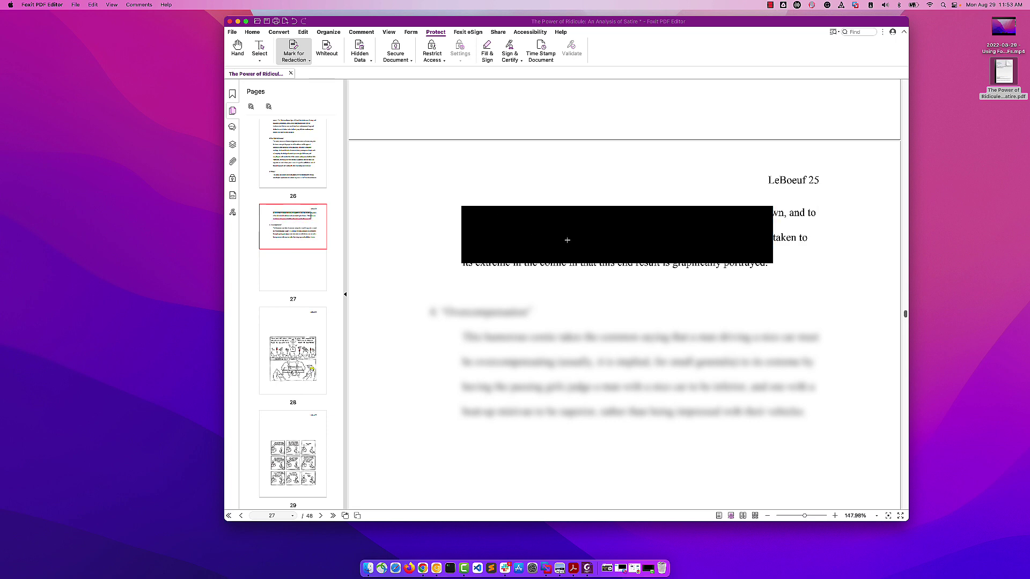
{"action": "key", "text": "BackSpace"}
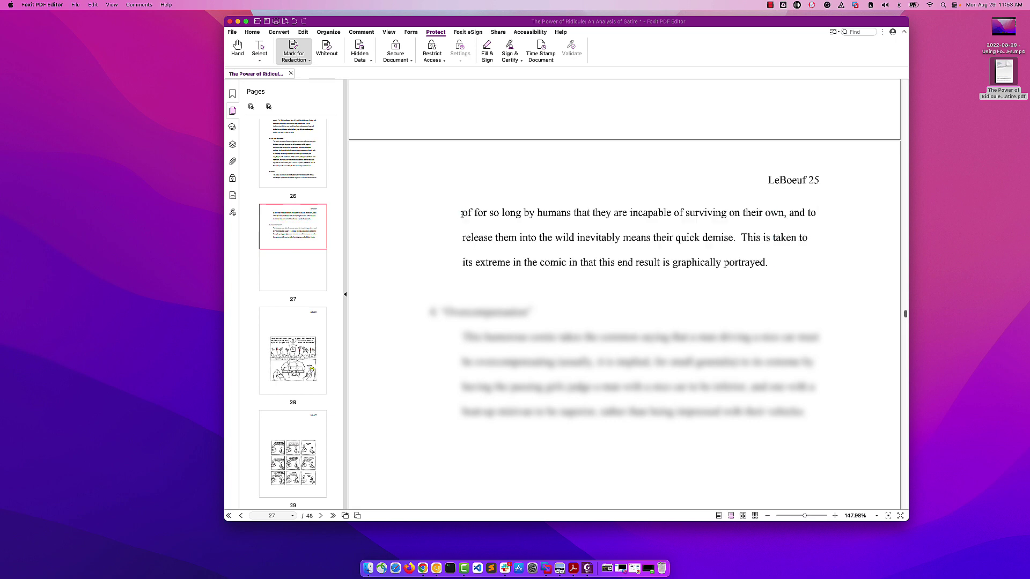
{"action": "left_click_drag", "start_coordinate": [462, 211], "coordinate": [773, 267]}
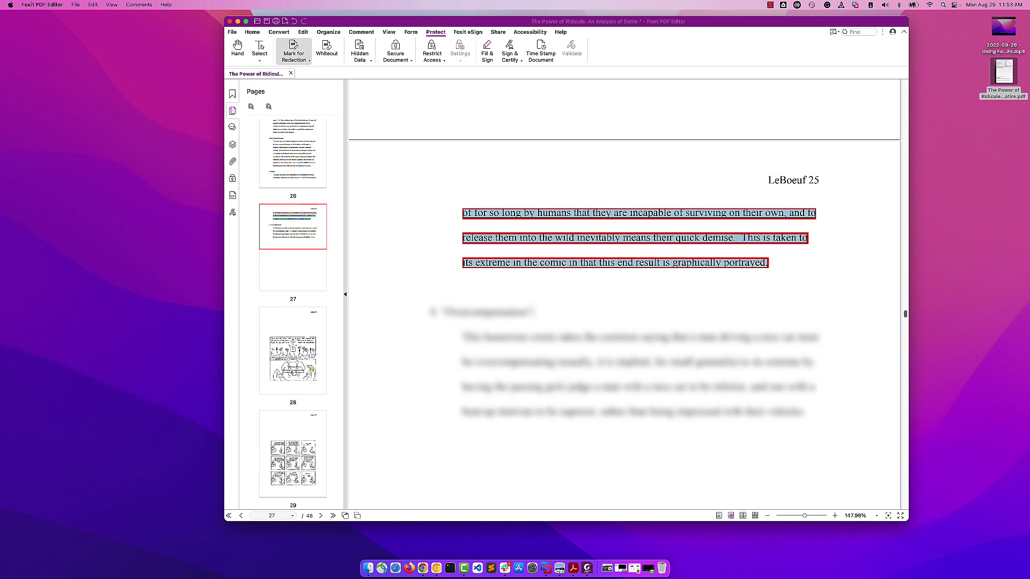
Apply the redaction to the three marked lines and confirm the permanent-redaction warning.
{"action": "right_click", "coordinate": [540, 264]}
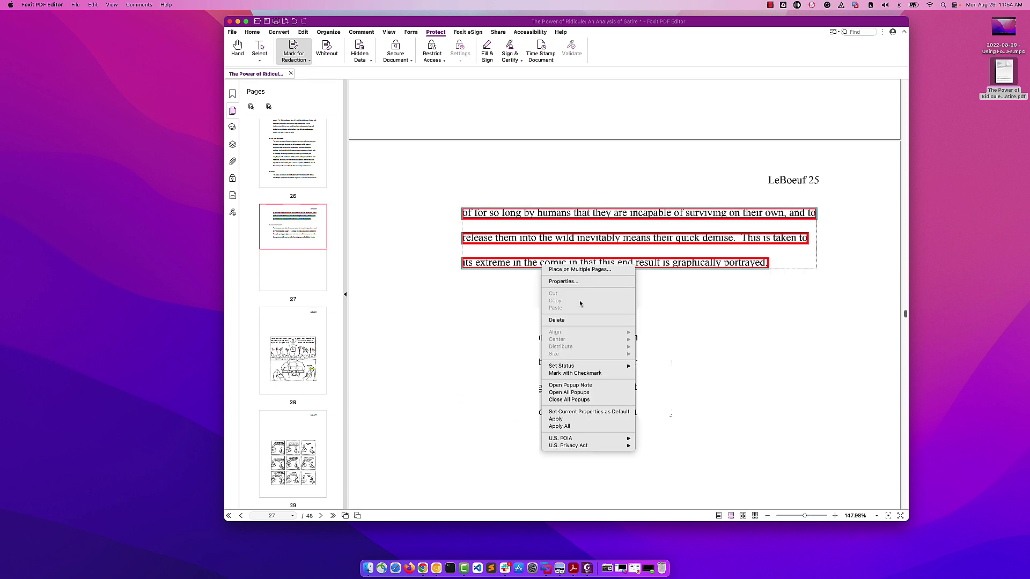
{"action": "mouse_move", "coordinate": [588, 445]}
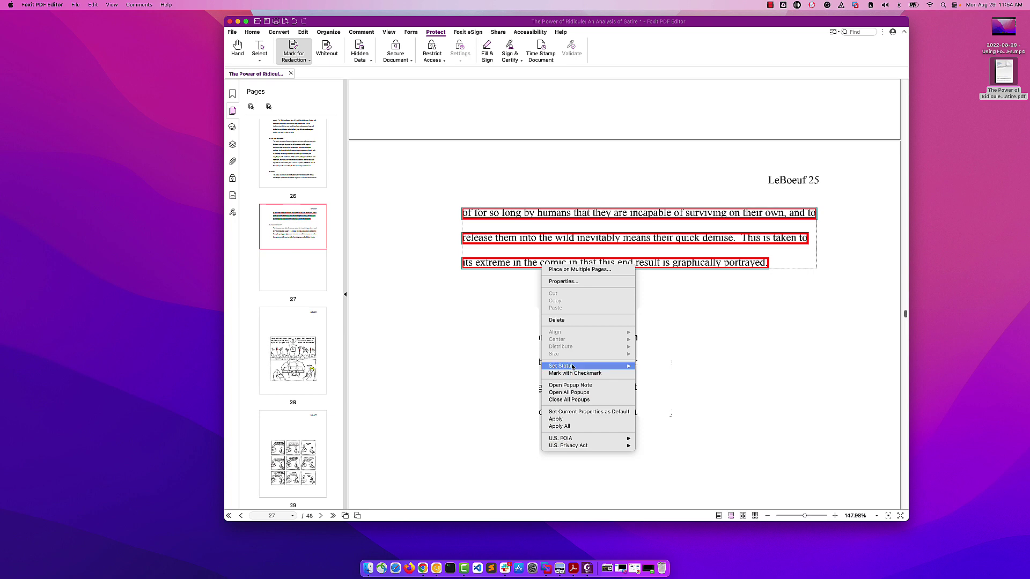
{"action": "left_click", "coordinate": [586, 421]}
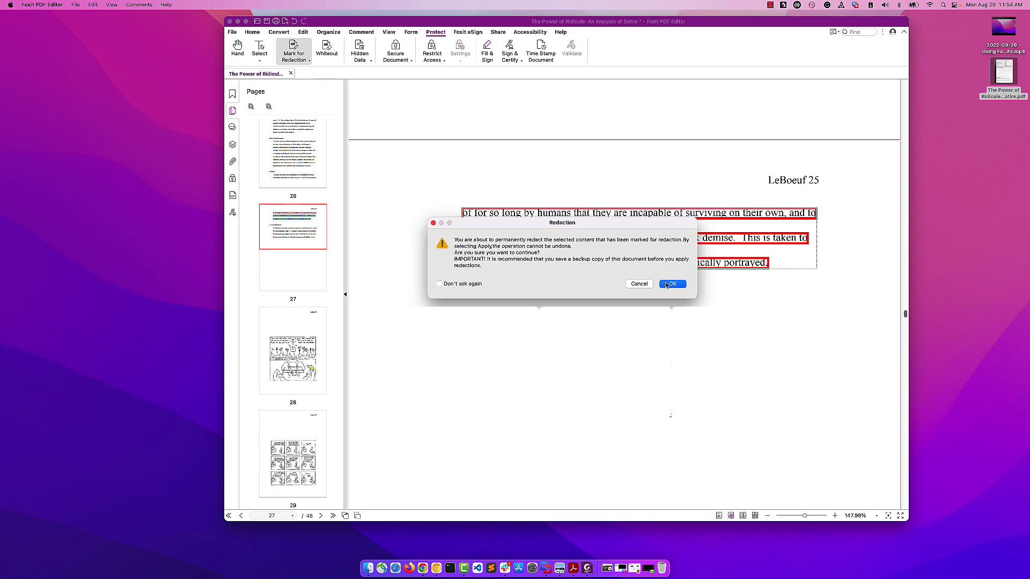
{"action": "left_click", "coordinate": [668, 284]}
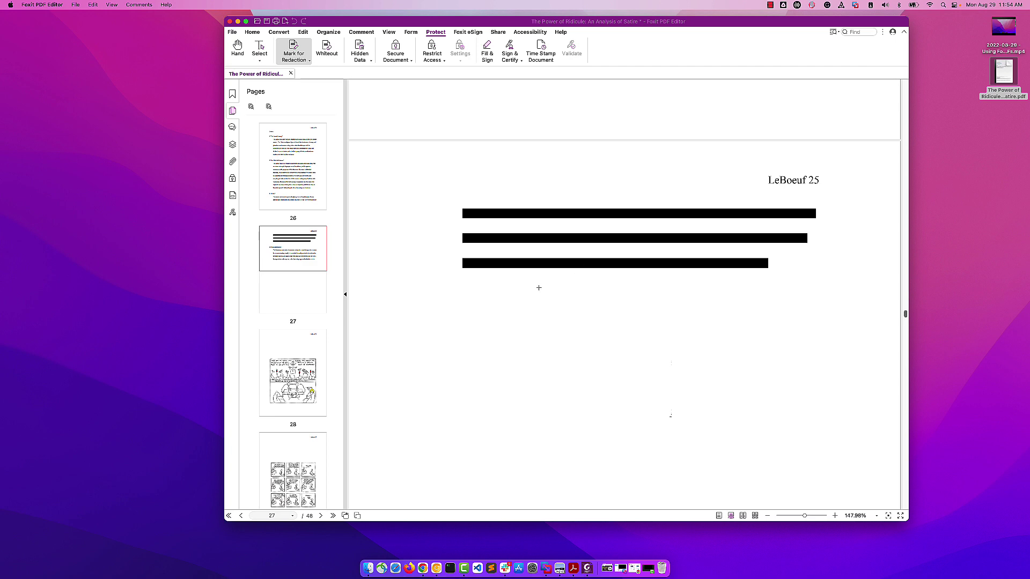
Mark the entire comic illustration on page 28 for redaction.
{"action": "scroll", "coordinate": [538, 294], "scroll_direction": "down", "scroll_amount": 5}
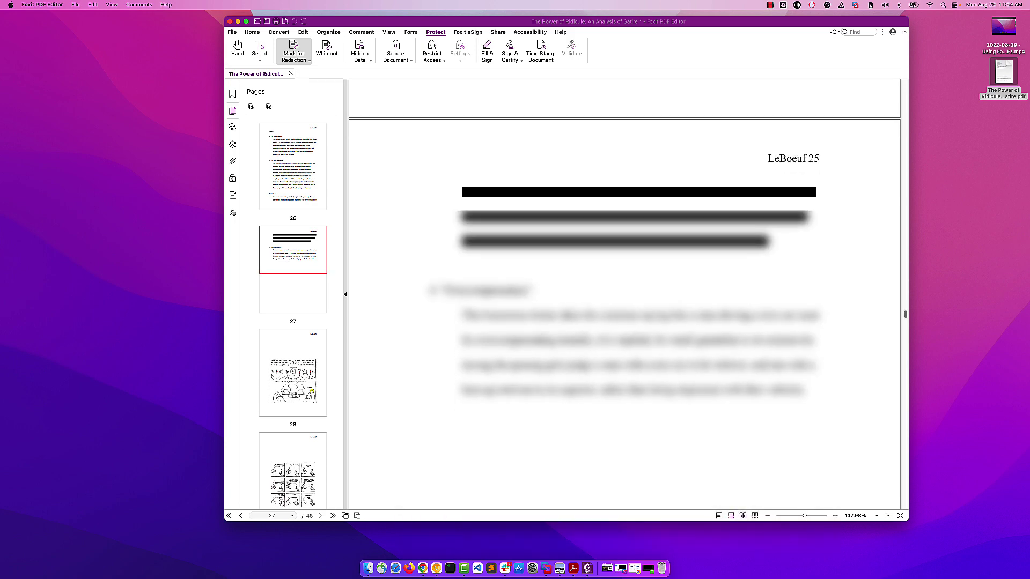
{"action": "scroll", "coordinate": [532, 315], "scroll_direction": "down", "scroll_amount": 10}
{"action": "scroll", "coordinate": [534, 315], "scroll_direction": "up", "scroll_amount": 5}
{"action": "scroll", "coordinate": [533, 315], "scroll_direction": "up", "scroll_amount": 4}
{"action": "scroll", "coordinate": [536, 313], "scroll_direction": "down", "scroll_amount": 7}
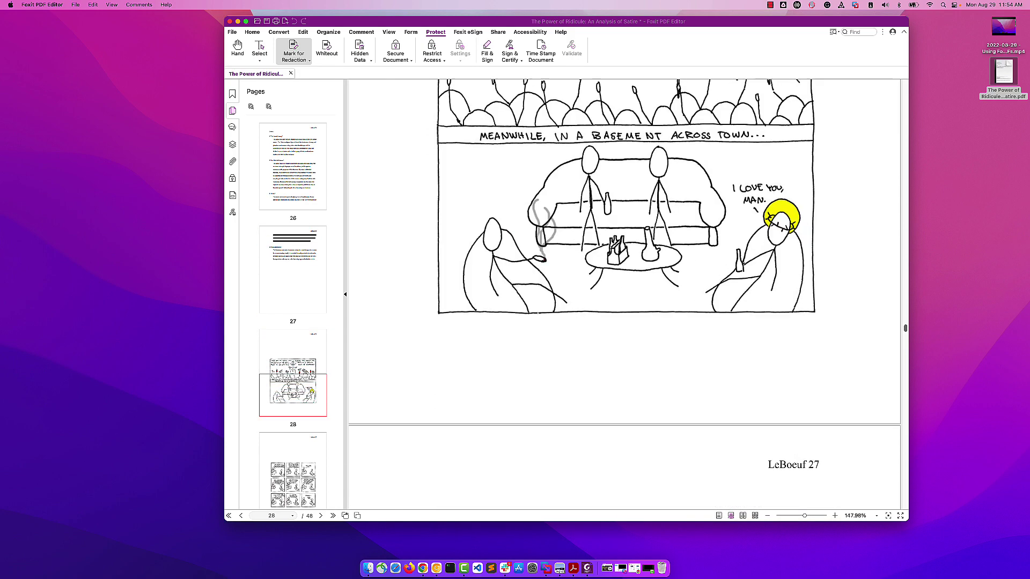
{"action": "scroll", "coordinate": [539, 313], "scroll_direction": "up", "scroll_amount": 3}
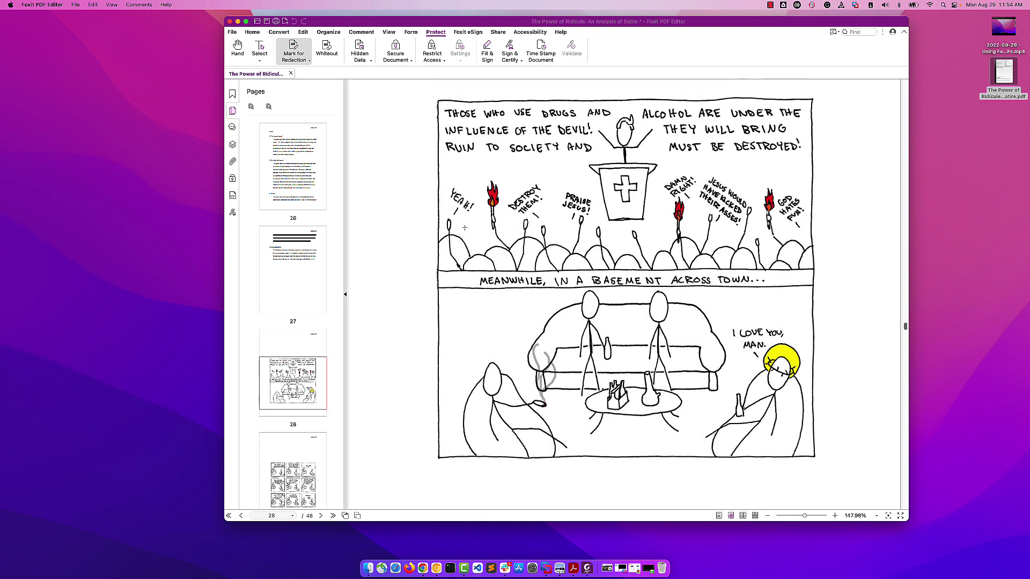
{"action": "left_click_drag", "start_coordinate": [428, 95], "coordinate": [861, 486]}
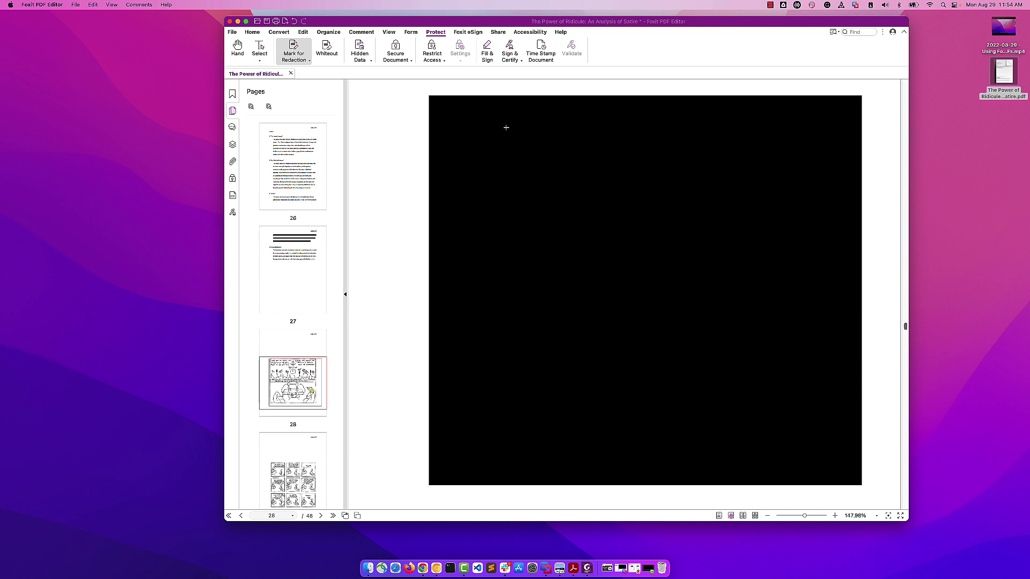
Apply and confirm the comic's redaction so page 28 becomes a solid black block.
{"action": "right_click", "coordinate": [488, 142]}
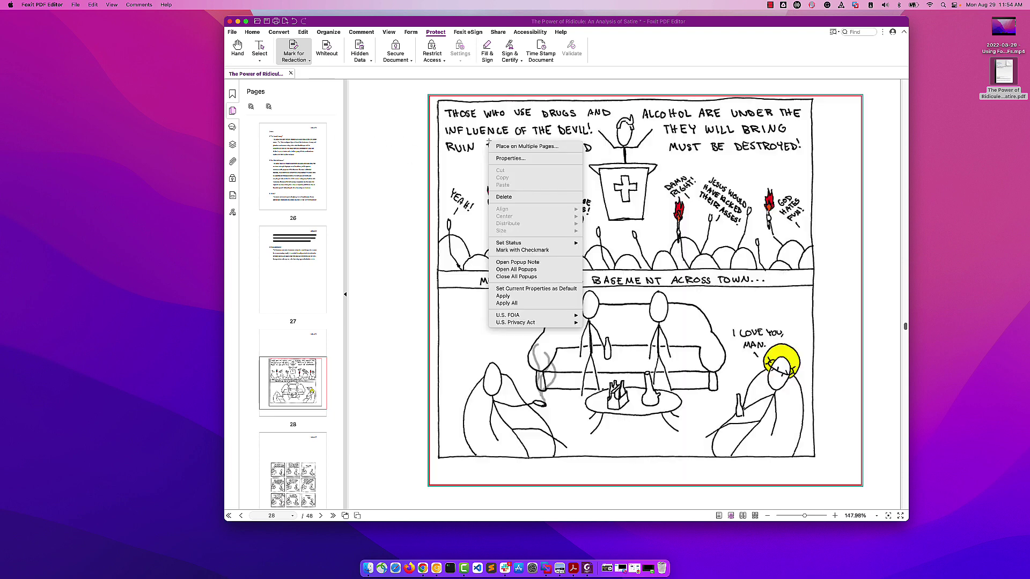
{"action": "left_click", "coordinate": [504, 296]}
{"action": "left_click", "coordinate": [669, 284]}
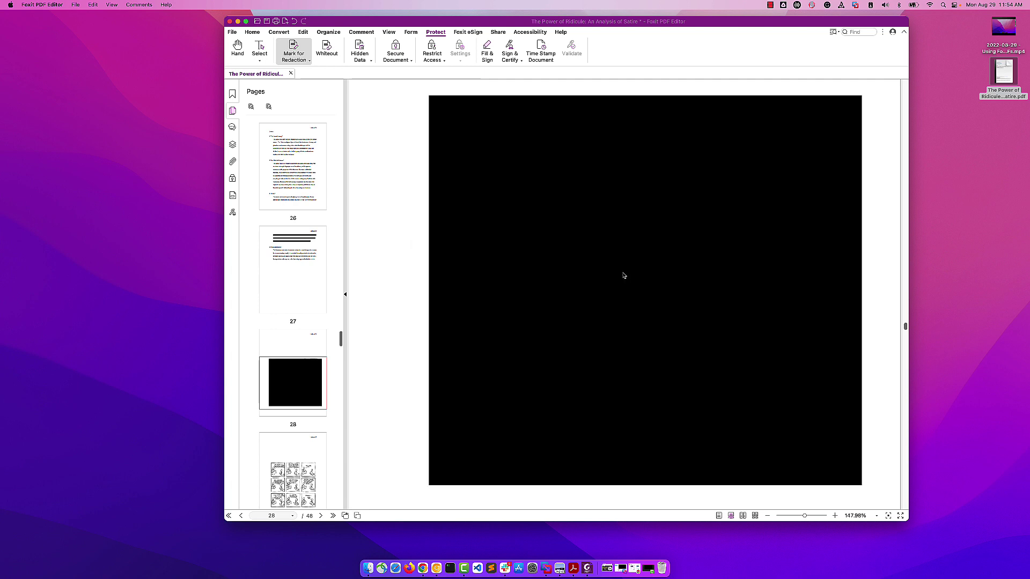
{"action": "scroll", "coordinate": [293, 237], "scroll_direction": "up", "scroll_amount": 2}
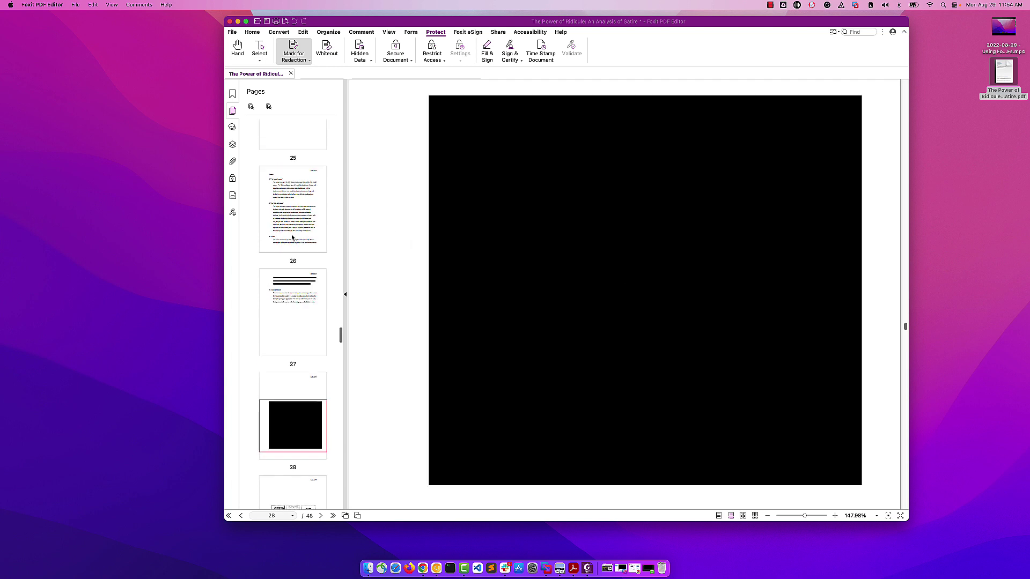
Mark page 26 as a whole page for redaction using Mark for Redaction > Pages, then view it.
{"action": "left_click", "coordinate": [304, 59]}
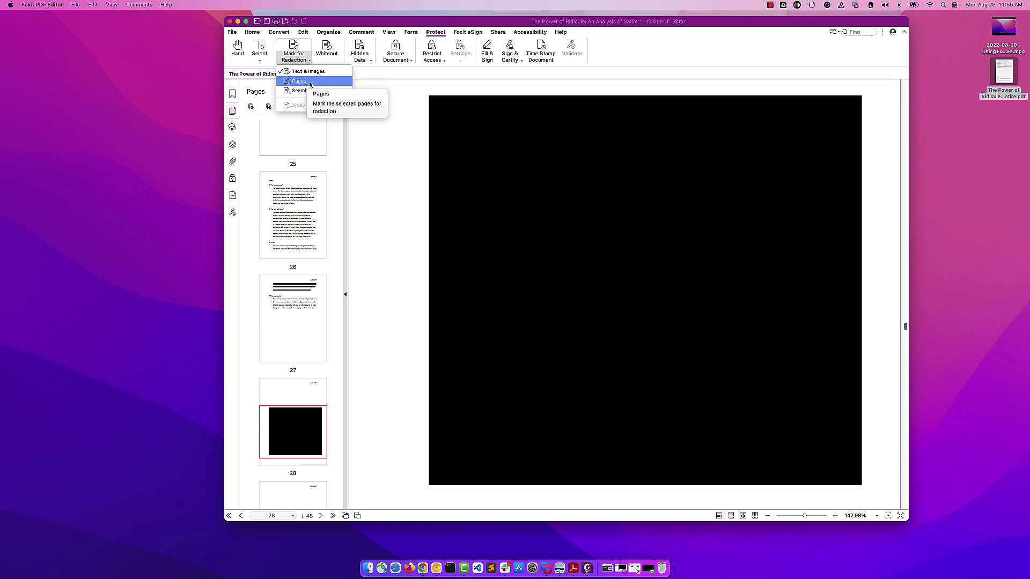
{"action": "left_click", "coordinate": [299, 81]}
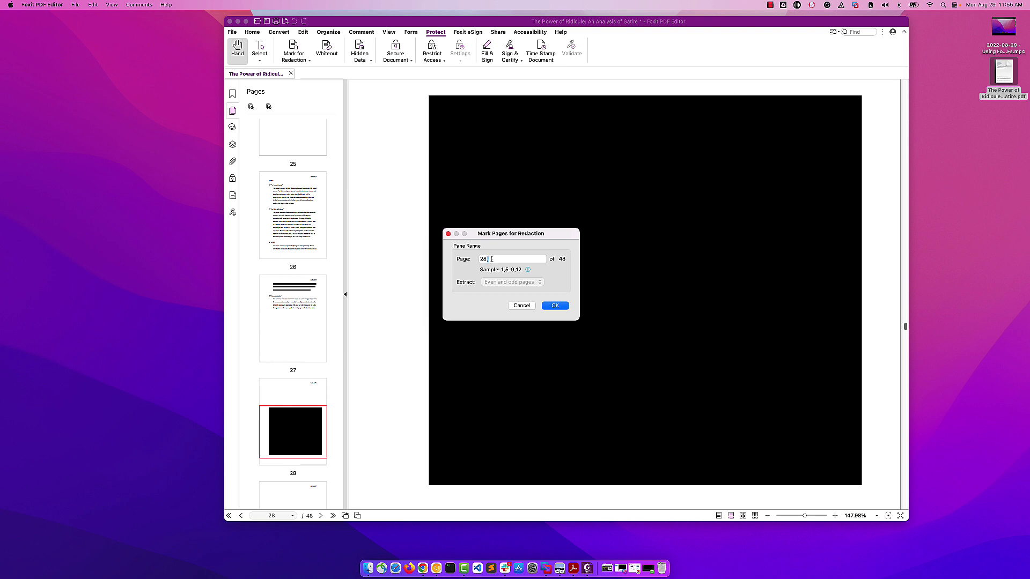
{"action": "triple_click", "coordinate": [491, 259]}
{"action": "type", "text": "26"}
{"action": "left_click", "coordinate": [556, 305]}
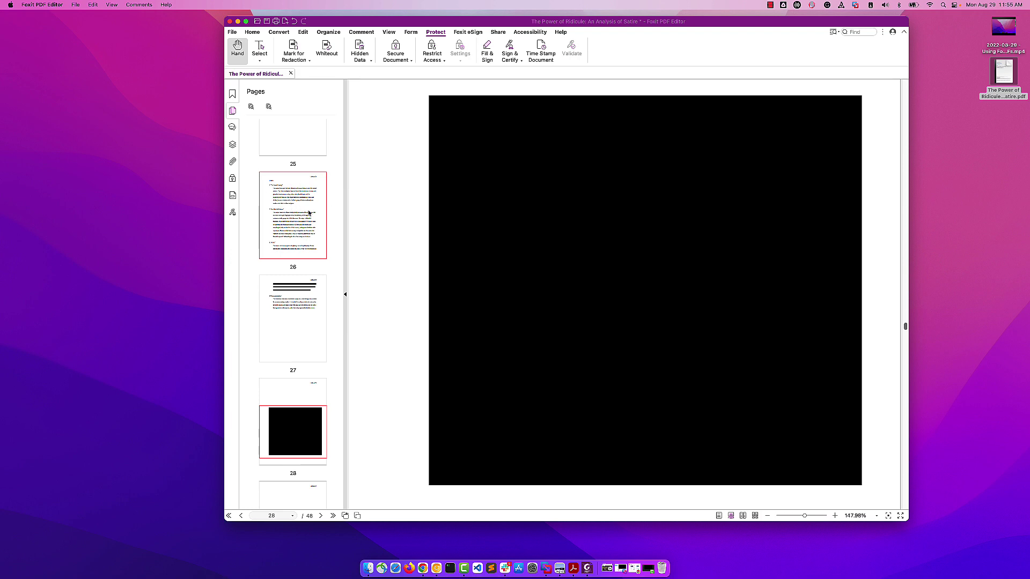
{"action": "left_click", "coordinate": [287, 202]}
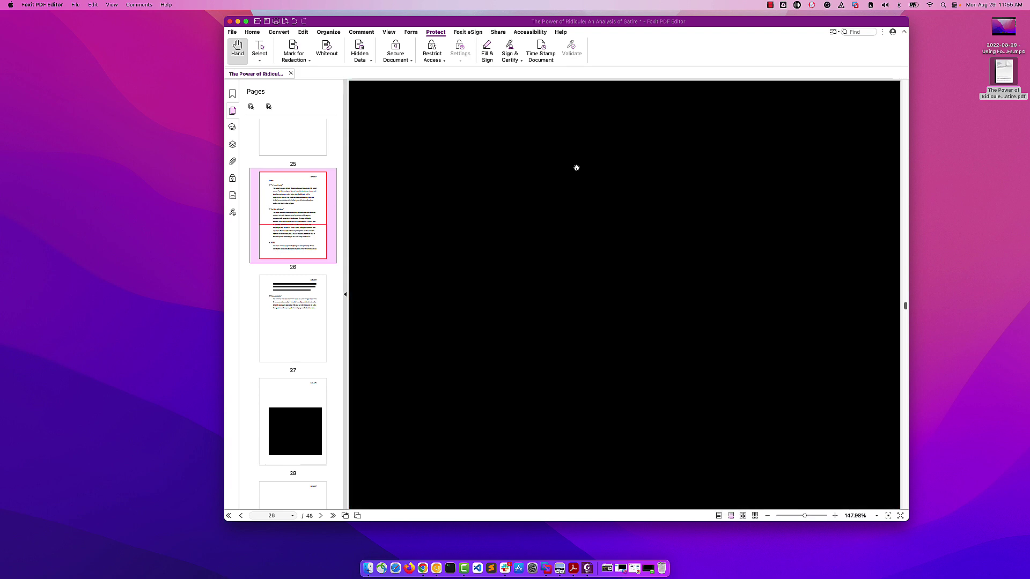
Use Search & Redact to find the name, check all 42 results, and mark them for redaction.
{"action": "scroll", "coordinate": [291, 202], "scroll_direction": "up", "scroll_amount": 5}
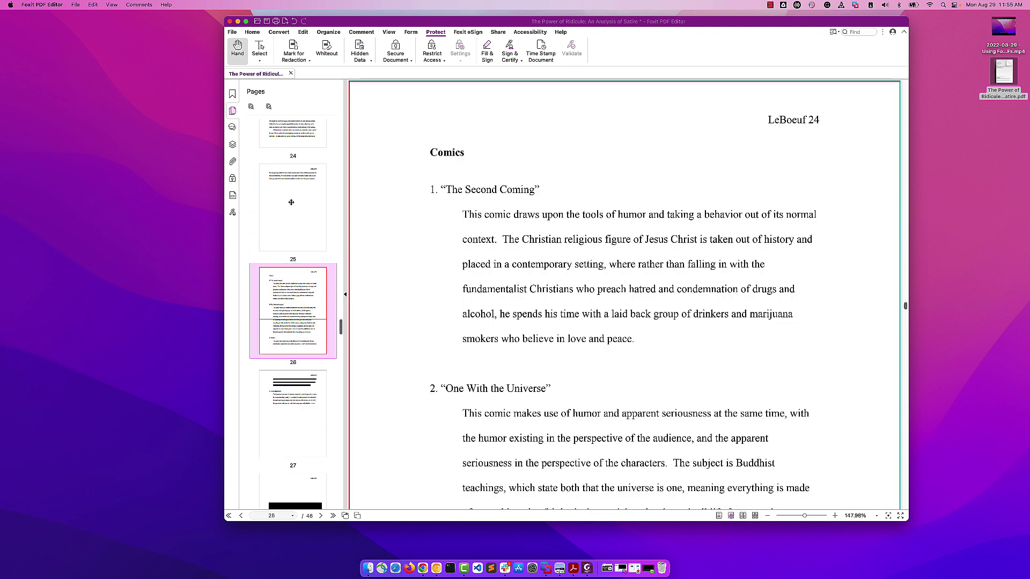
{"action": "left_click", "coordinate": [299, 143]}
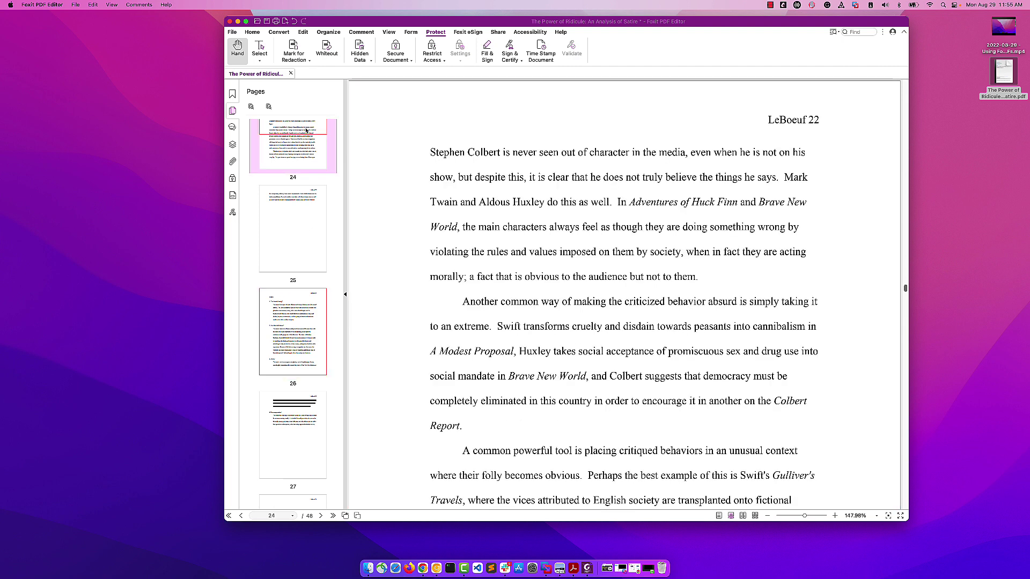
{"action": "left_click", "coordinate": [300, 55]}
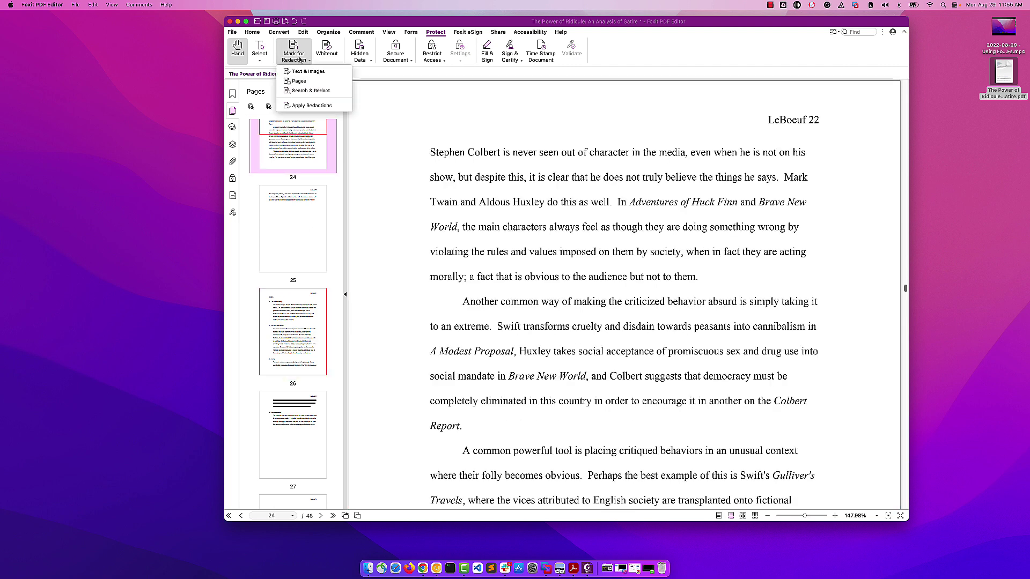
{"action": "left_click", "coordinate": [303, 91]}
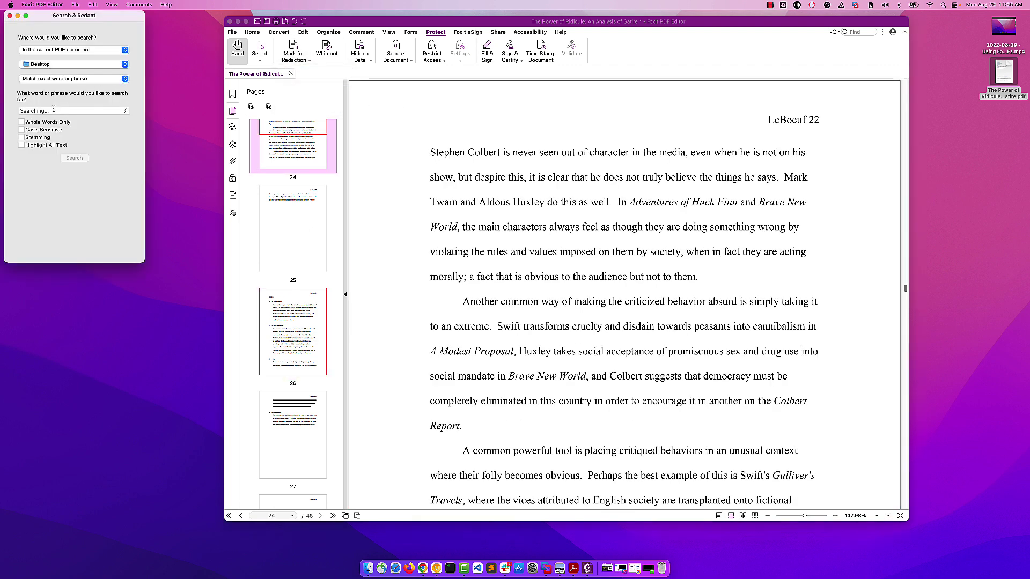
{"action": "type", "text": "Colbert"}
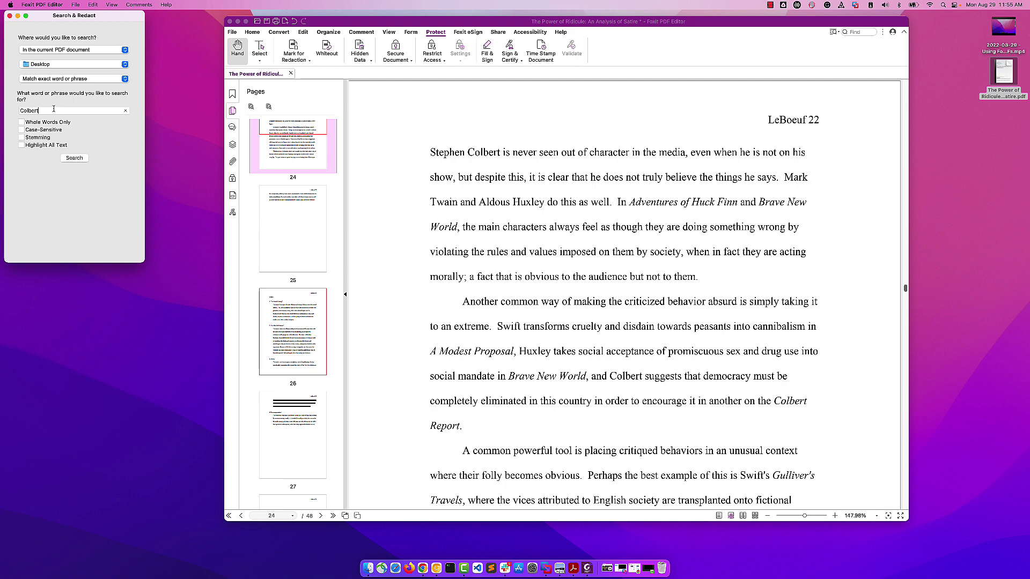
{"action": "left_click", "coordinate": [75, 158]}
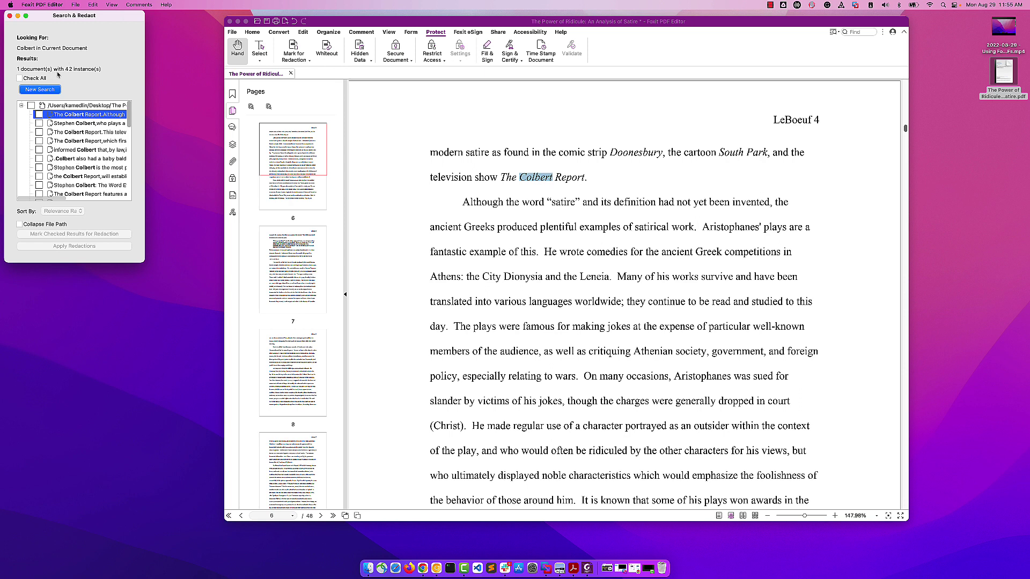
{"action": "left_click", "coordinate": [20, 78]}
{"action": "scroll", "coordinate": [79, 146], "scroll_direction": "down", "scroll_amount": 10}
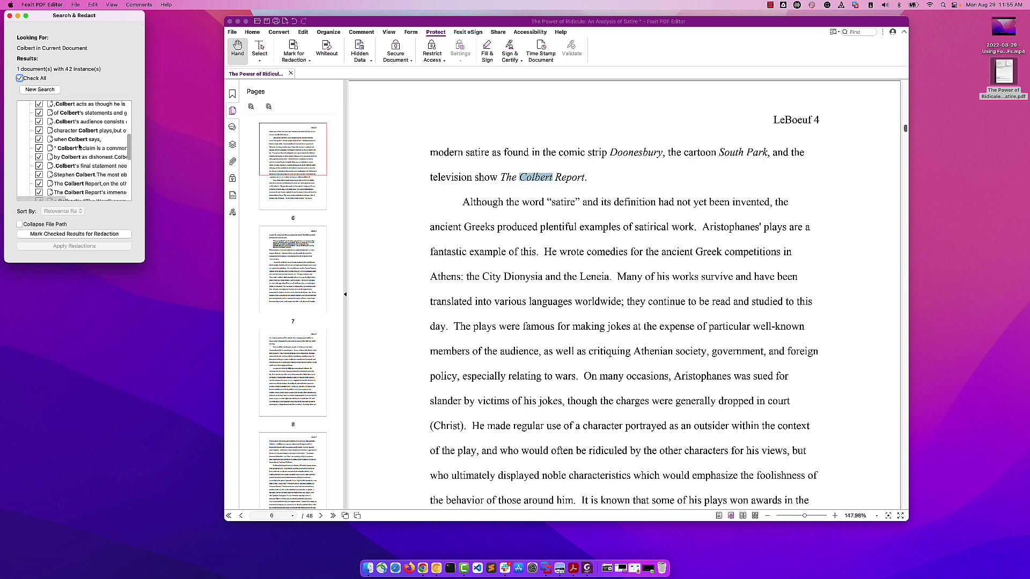
{"action": "scroll", "coordinate": [79, 146], "scroll_direction": "up", "scroll_amount": 10}
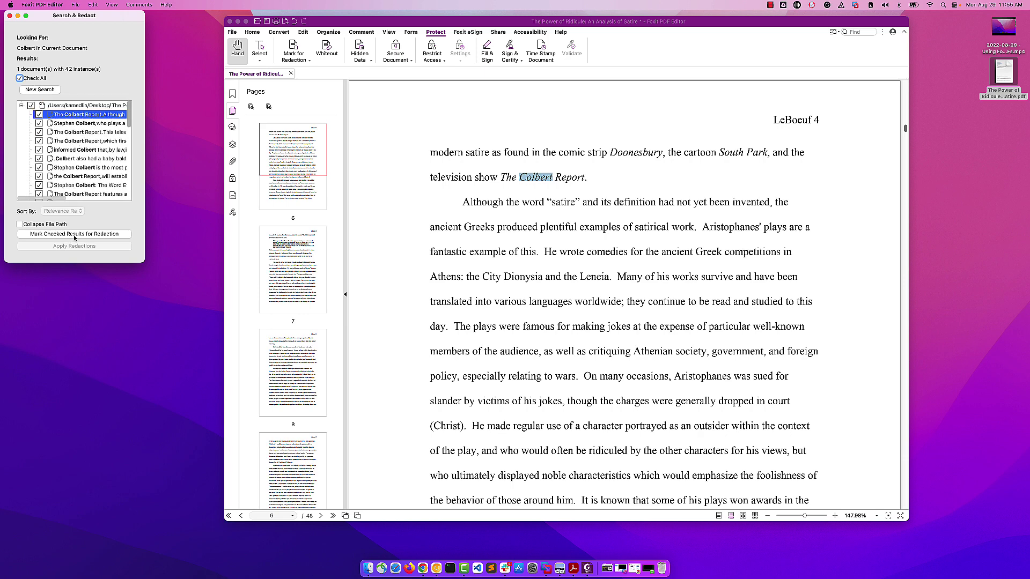
{"action": "left_click", "coordinate": [91, 235]}
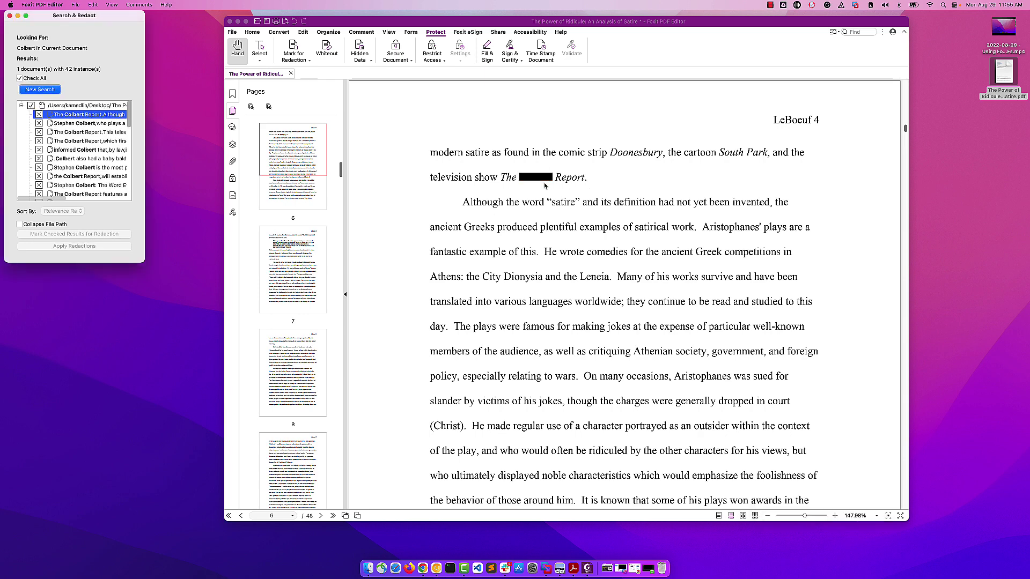
Close the Search & Redact panel and review the redactions on pages 20 through 25.
{"action": "left_click", "coordinate": [10, 16]}
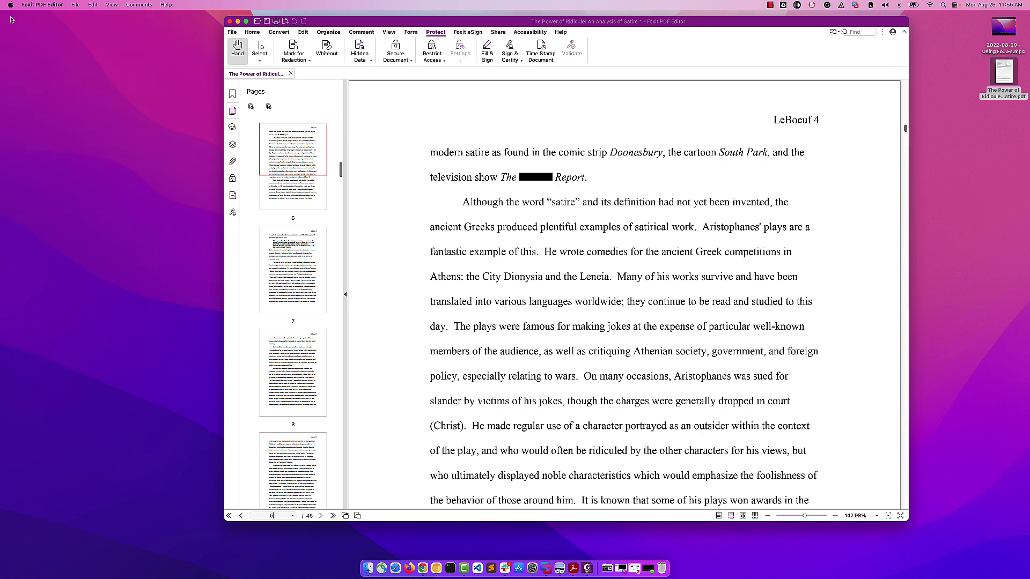
{"action": "scroll", "coordinate": [298, 169], "scroll_direction": "down", "scroll_amount": 15}
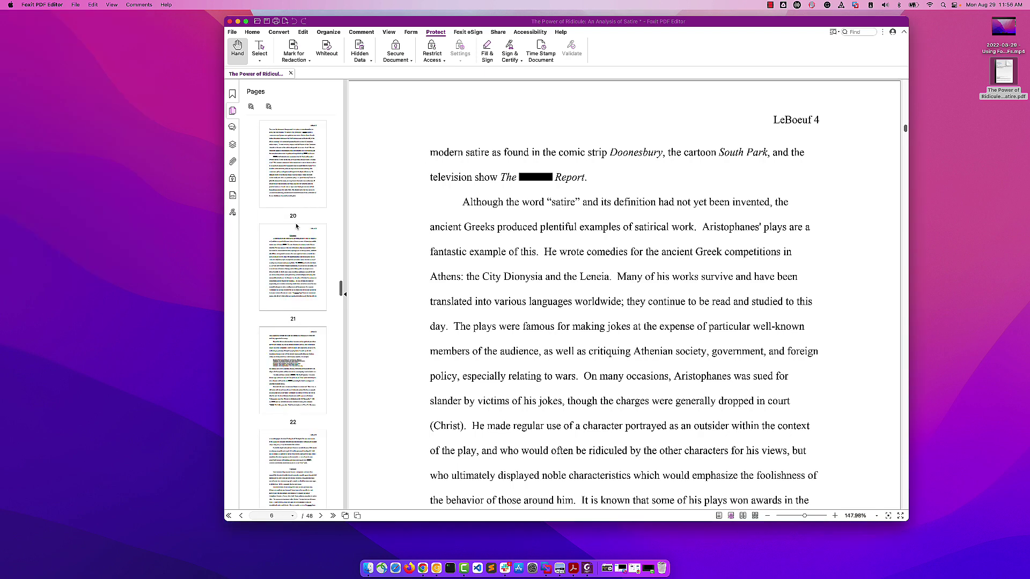
{"action": "left_click", "coordinate": [301, 159]}
{"action": "left_click", "coordinate": [310, 279]}
{"action": "scroll", "coordinate": [307, 280], "scroll_direction": "down", "scroll_amount": 5}
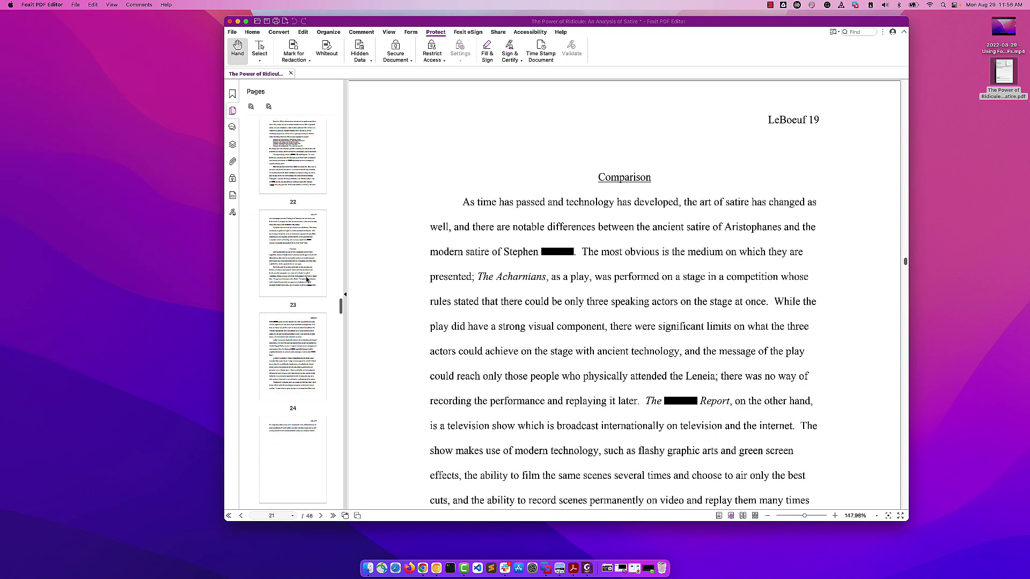
{"action": "left_click", "coordinate": [301, 272]}
{"action": "scroll", "coordinate": [301, 268], "scroll_direction": "down", "scroll_amount": 4}
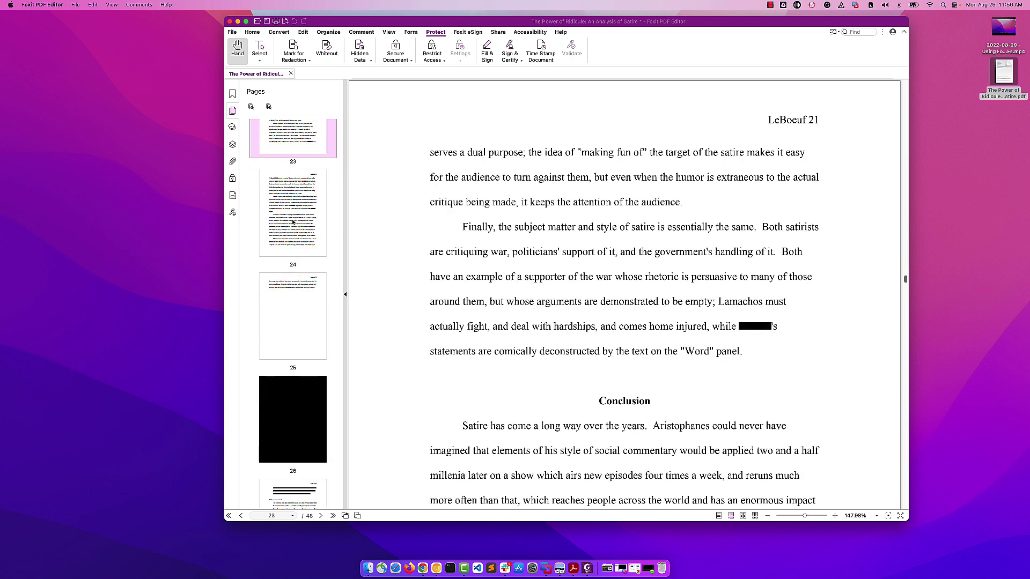
{"action": "left_click", "coordinate": [301, 259]}
{"action": "left_click", "coordinate": [289, 290]}
{"action": "scroll", "coordinate": [290, 284], "scroll_direction": "down", "scroll_amount": 5}
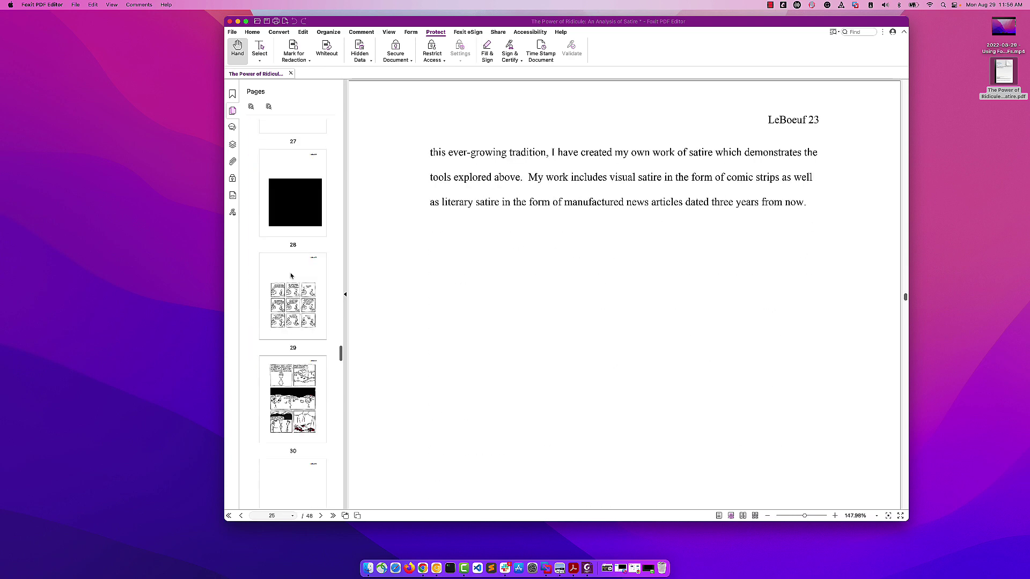
{"action": "scroll", "coordinate": [292, 276], "scroll_direction": "up", "scroll_amount": 2}
Check that page 26 is fully blacked out, then return to page 22.
{"action": "left_click", "coordinate": [290, 272]}
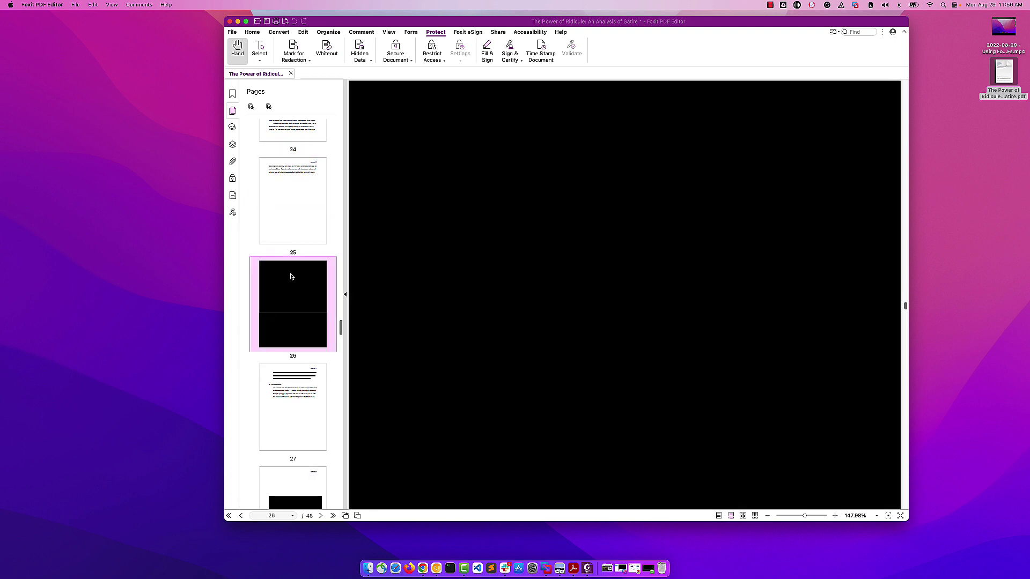
{"action": "left_click", "coordinate": [301, 215]}
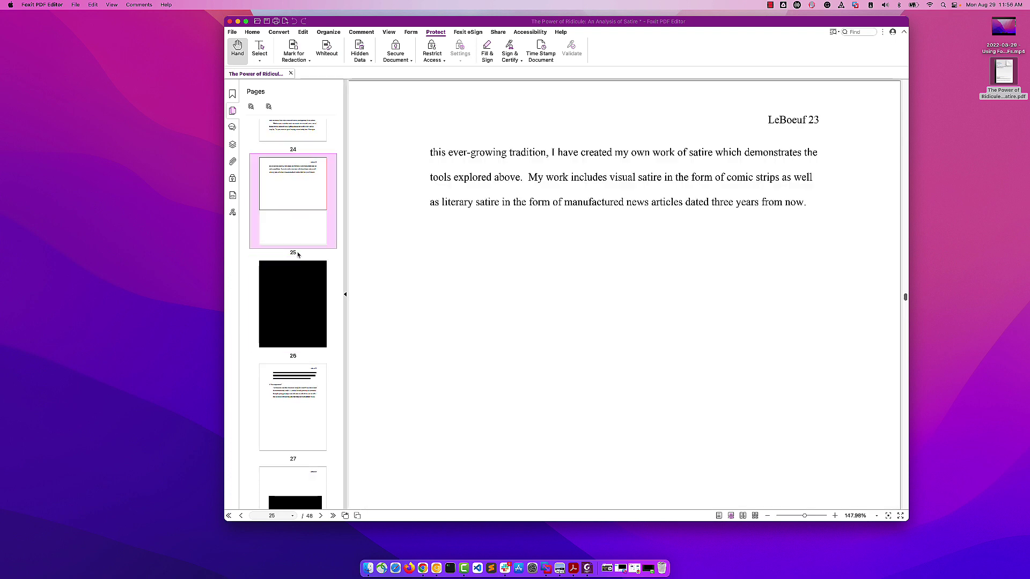
{"action": "left_click", "coordinate": [296, 285]}
{"action": "left_click", "coordinate": [298, 338]}
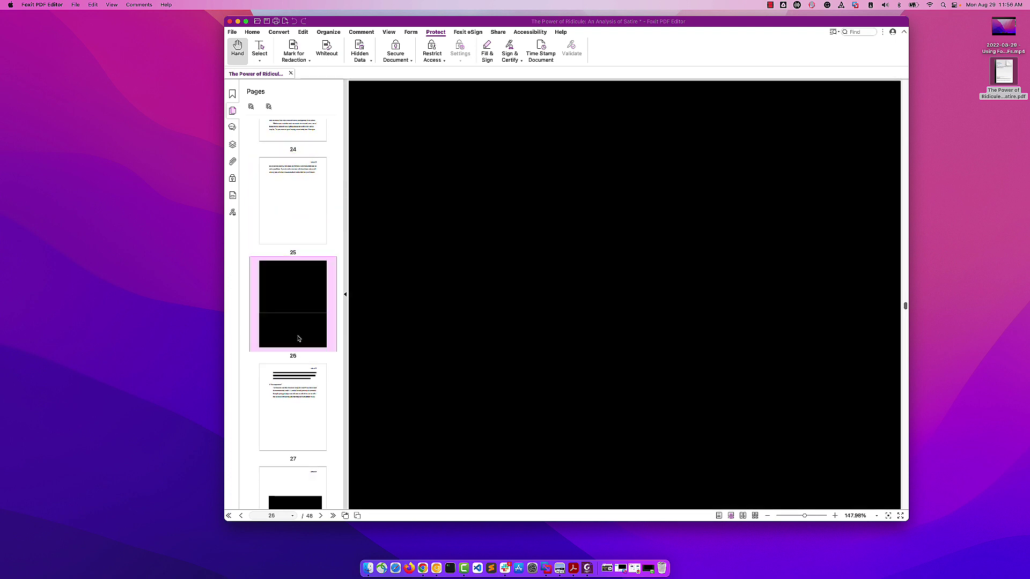
{"action": "scroll", "coordinate": [478, 156], "scroll_direction": "up", "scroll_amount": 5}
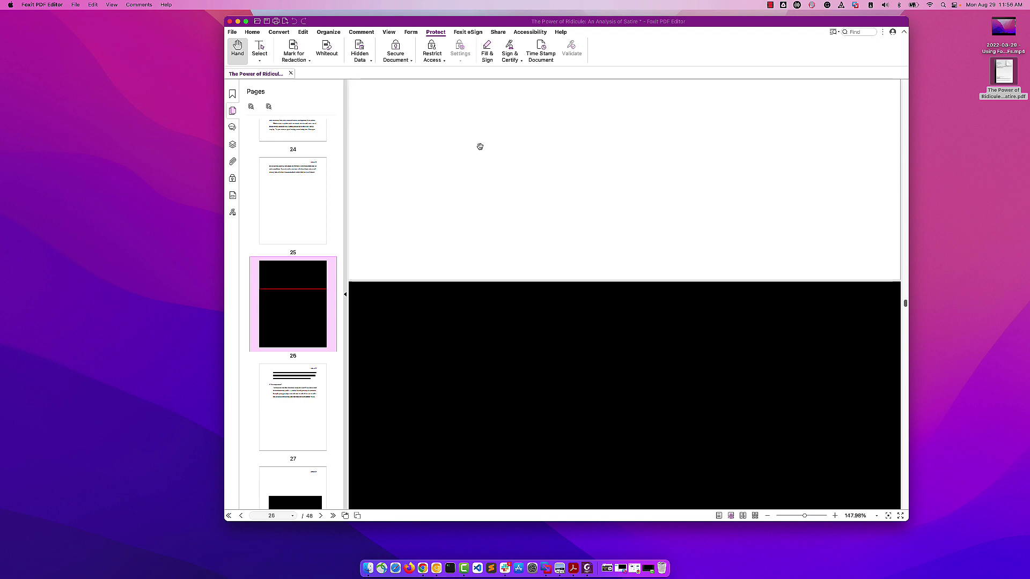
{"action": "left_click", "coordinate": [282, 334]}
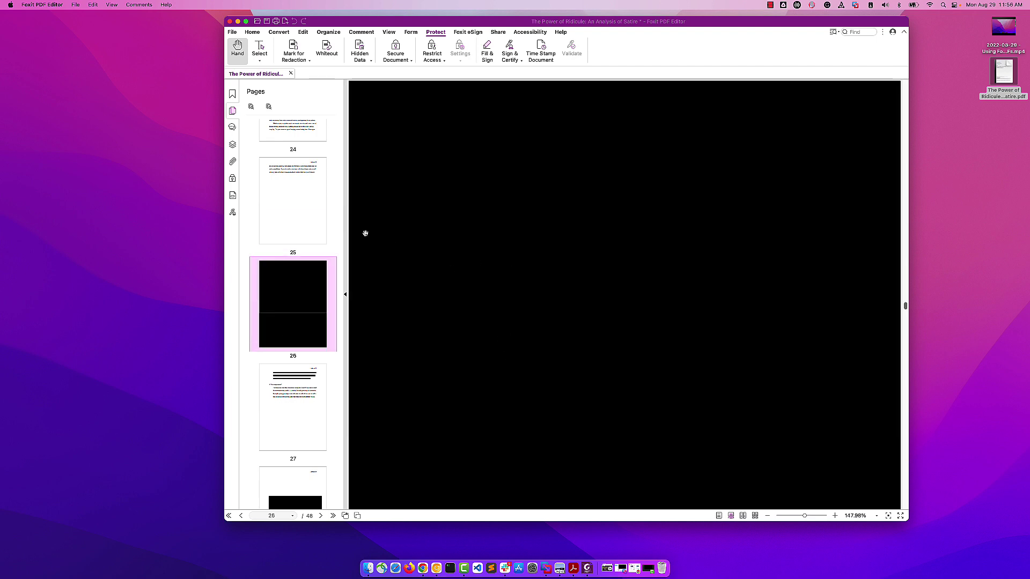
{"action": "scroll", "coordinate": [291, 209], "scroll_direction": "up", "scroll_amount": 8}
{"action": "left_click", "coordinate": [294, 211]}
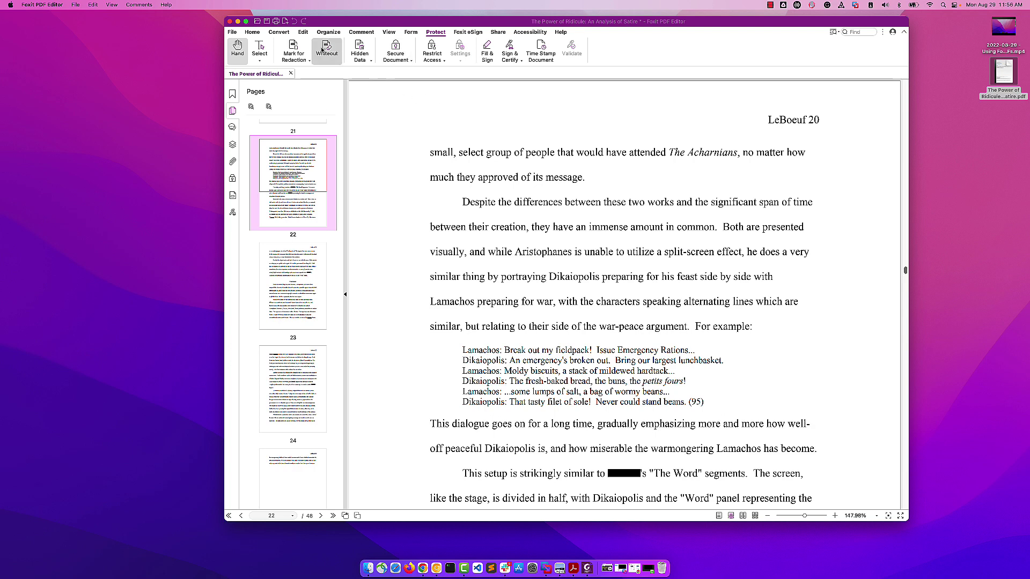
Save the essay to the Desktop as 'Satire_Redacted' and quit Foxit with Cmd+Q.
{"action": "left_click", "coordinate": [266, 21]}
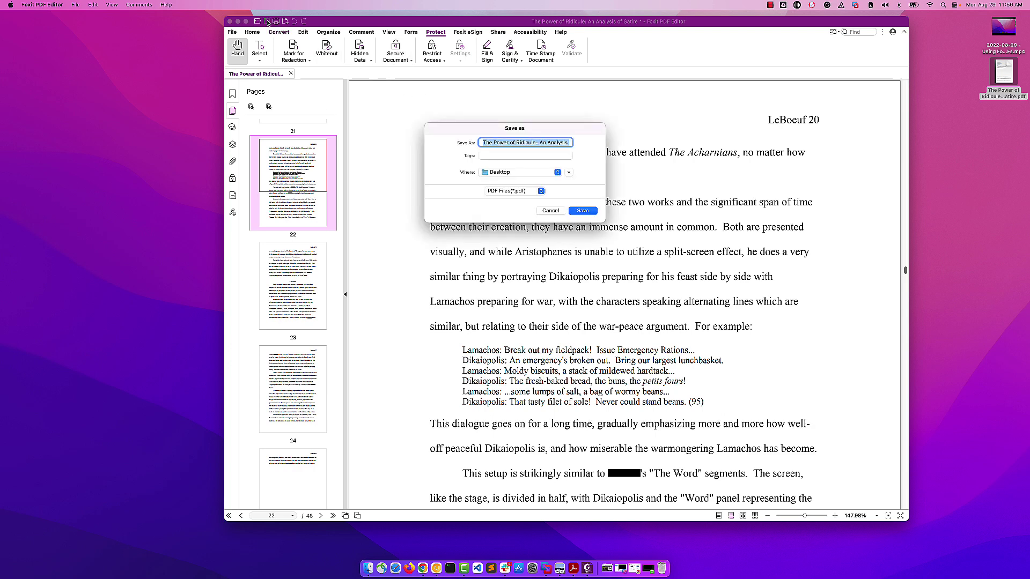
{"action": "key", "text": "Right"}
{"action": "type", "text": "_Redacted"}
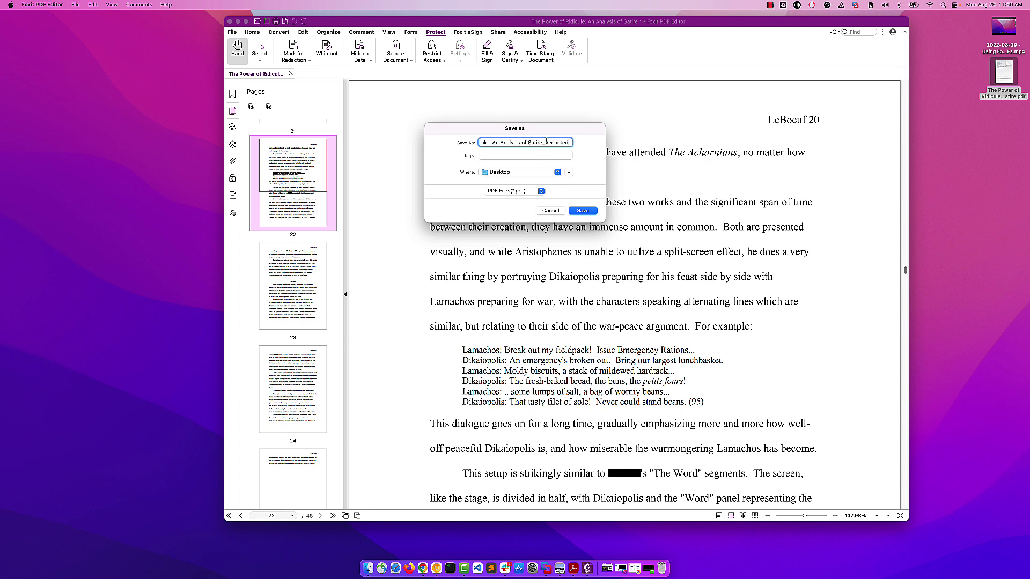
{"action": "left_click_drag", "start_coordinate": [545, 142], "coordinate": [578, 143]}
{"action": "left_click", "coordinate": [583, 211]}
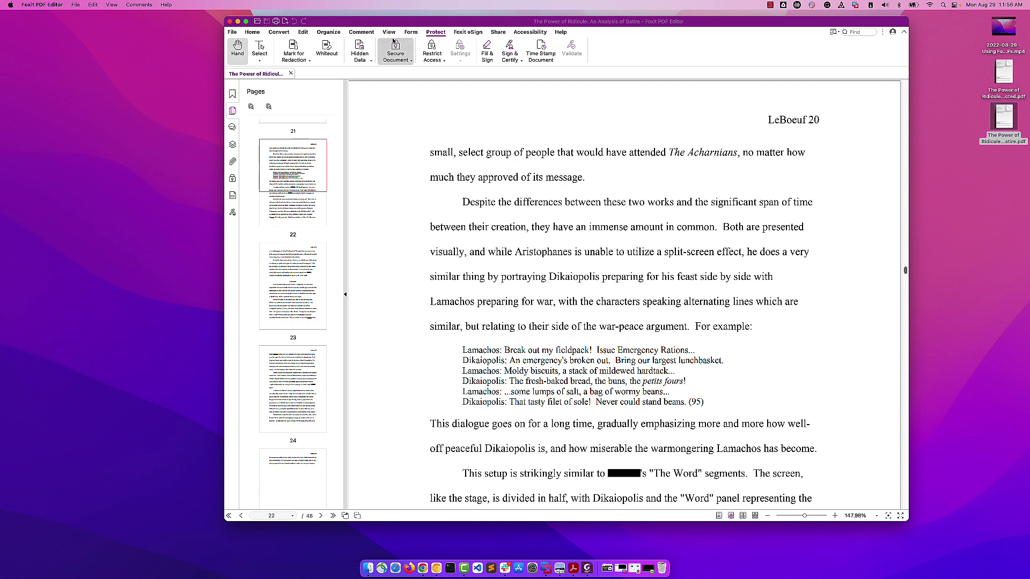
{"action": "key", "text": "super+q"}
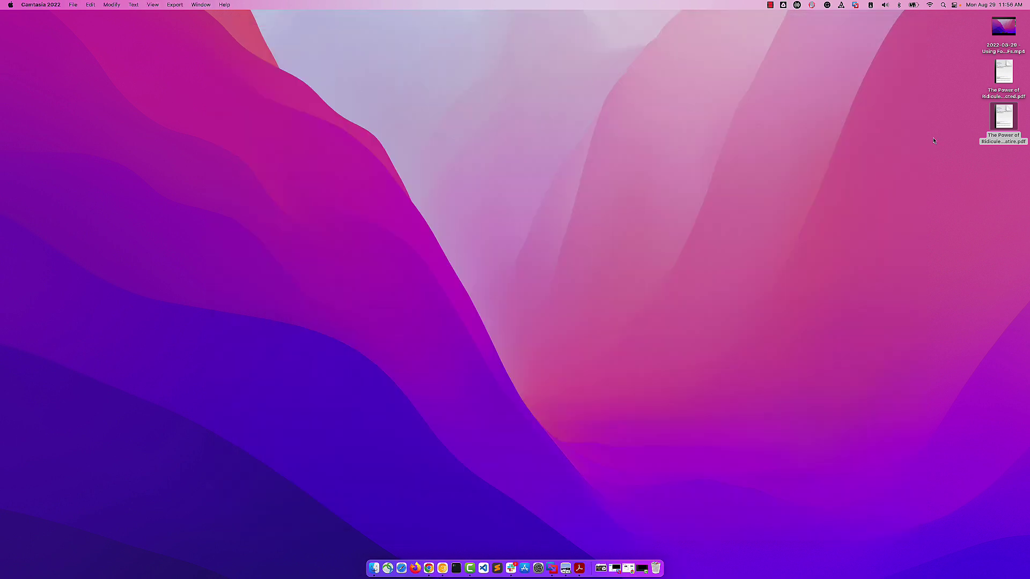
Open the _Redacted PDF from the desktop in Preview.
{"action": "right_click", "coordinate": [1001, 65]}
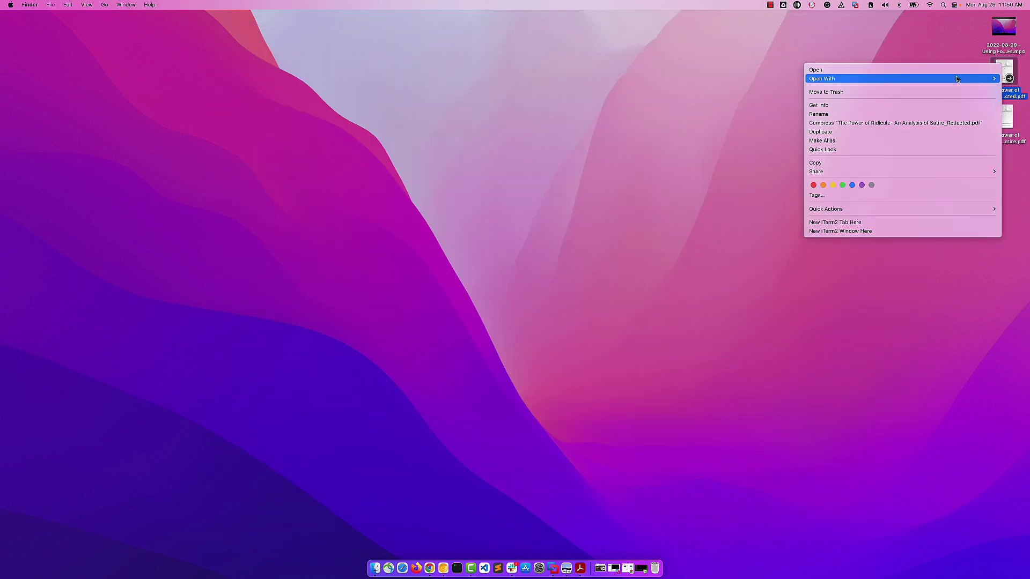
{"action": "mouse_move", "coordinate": [901, 80]}
{"action": "left_click", "coordinate": [734, 78]}
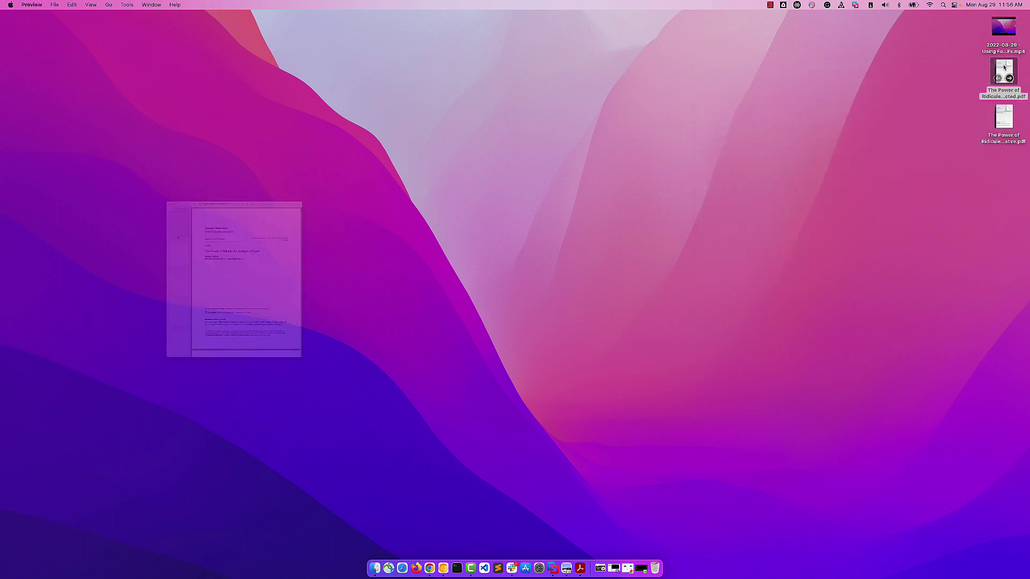
Also open the _Redacted PDF in Adobe Acrobat Reader DC.
{"action": "right_click", "coordinate": [1003, 66]}
{"action": "mouse_move", "coordinate": [858, 79]}
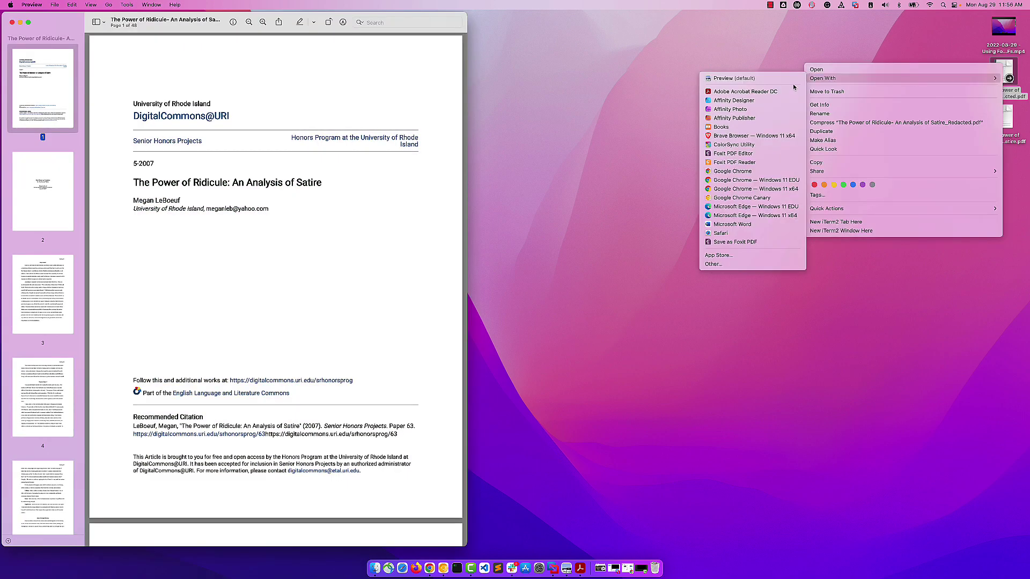
{"action": "left_click", "coordinate": [760, 94]}
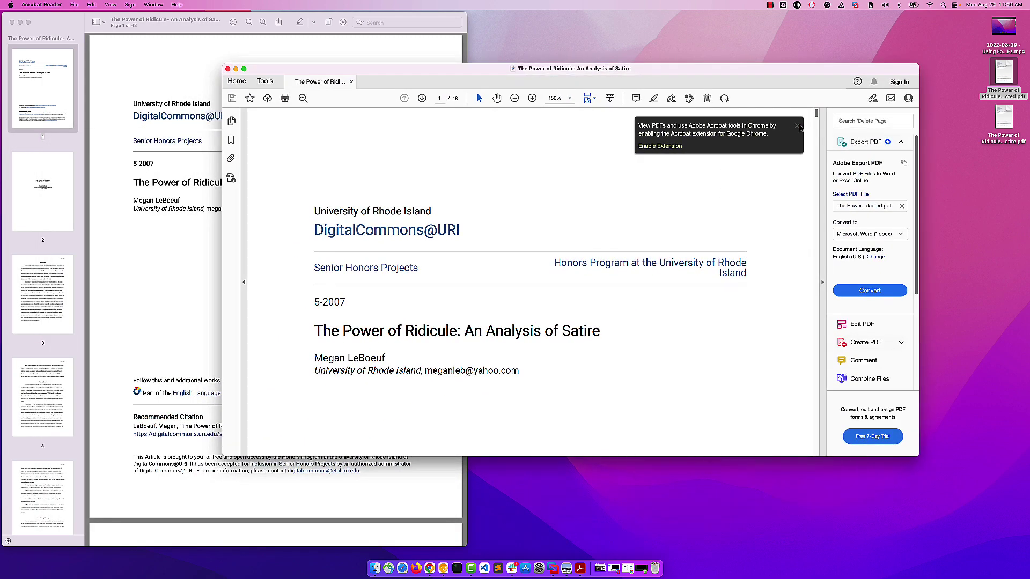
Dismiss the extension notice and check the redacted name on page 21 using page thumbnails.
{"action": "left_click", "coordinate": [798, 126]}
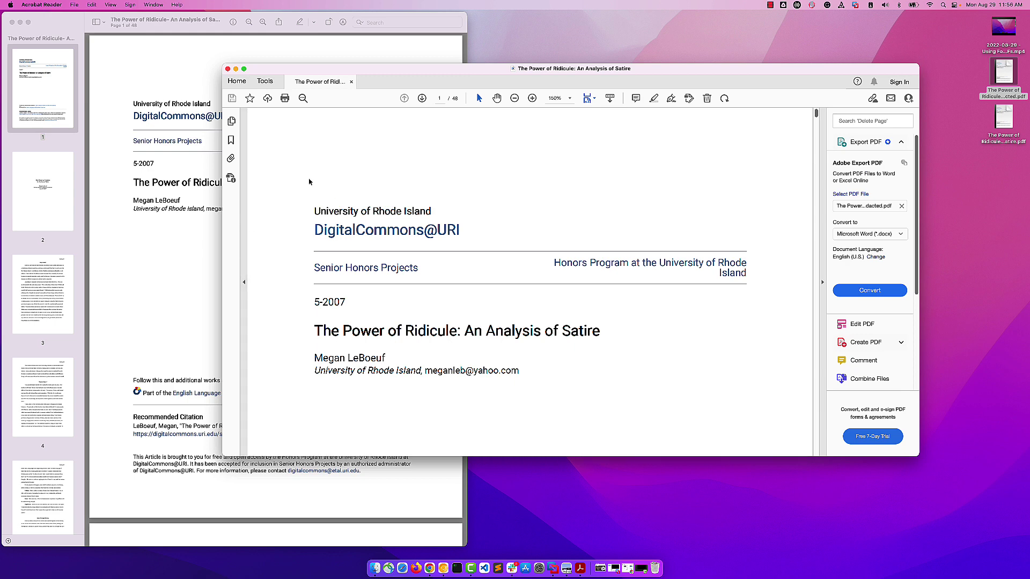
{"action": "left_click", "coordinate": [232, 122]}
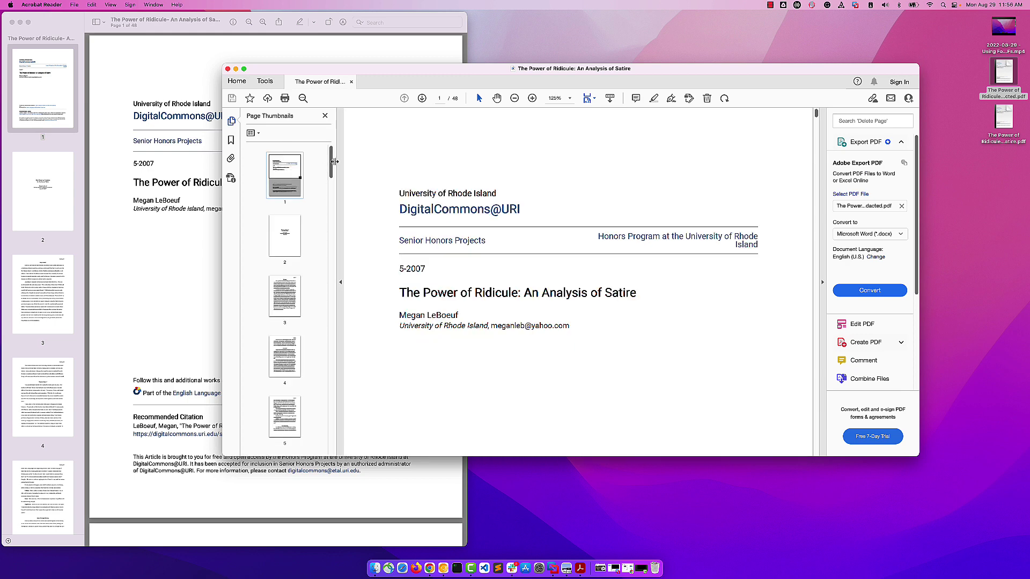
{"action": "scroll", "coordinate": [331, 207], "scroll_direction": "down", "scroll_amount": 2}
{"action": "scroll", "coordinate": [332, 206], "scroll_direction": "down", "scroll_amount": 10}
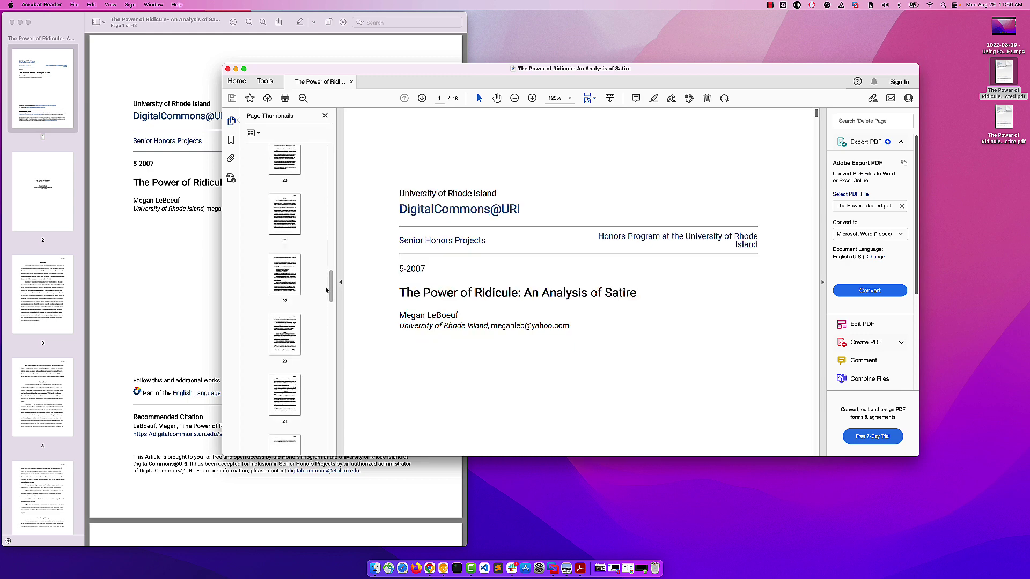
{"action": "left_click", "coordinate": [284, 215]}
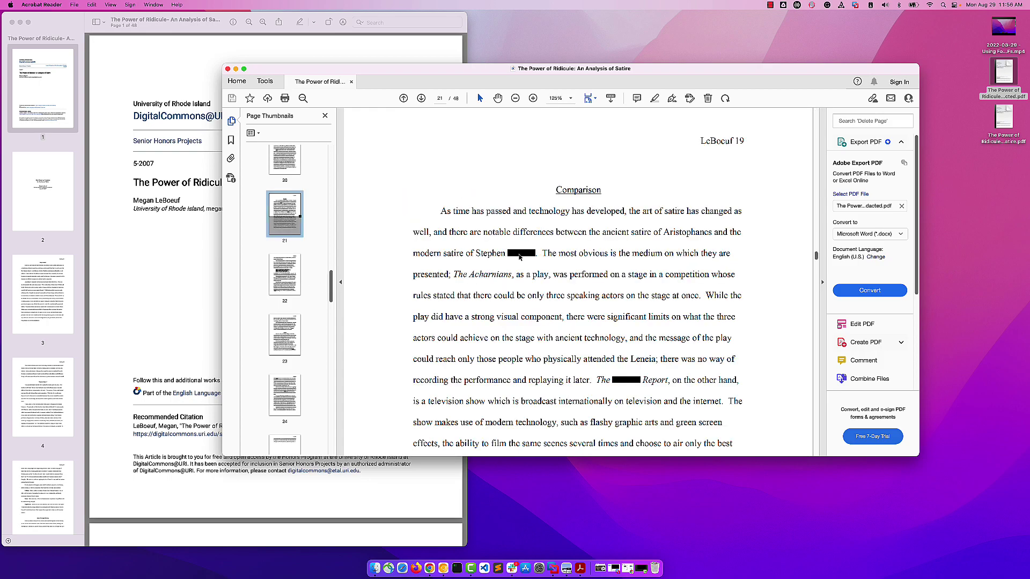
Check page 28's blacked-out image, then scroll back to the fully black page 26.
{"action": "scroll", "coordinate": [520, 256], "scroll_direction": "down", "scroll_amount": 15}
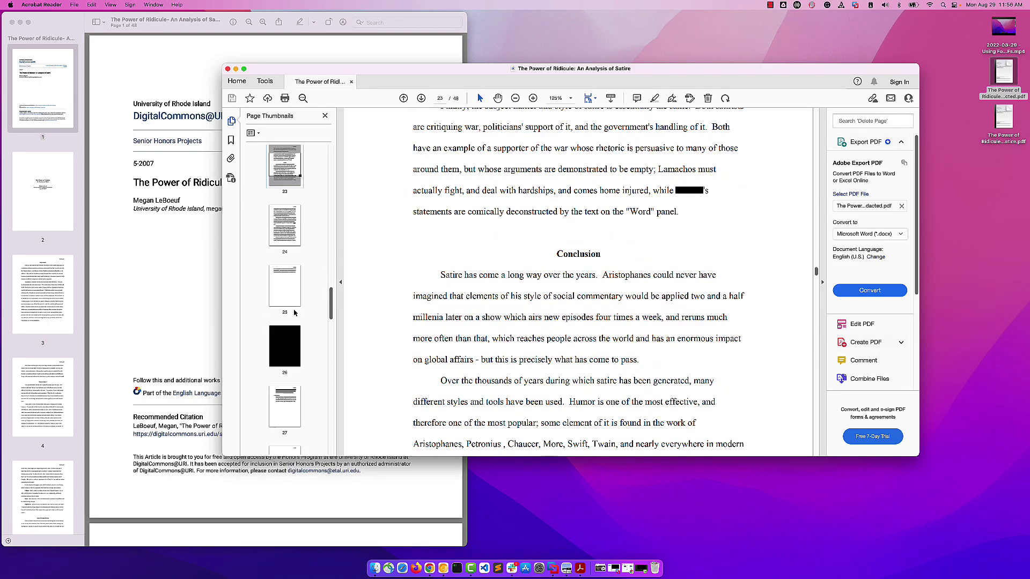
{"action": "scroll", "coordinate": [297, 313], "scroll_direction": "down", "scroll_amount": 3}
{"action": "left_click", "coordinate": [285, 255]}
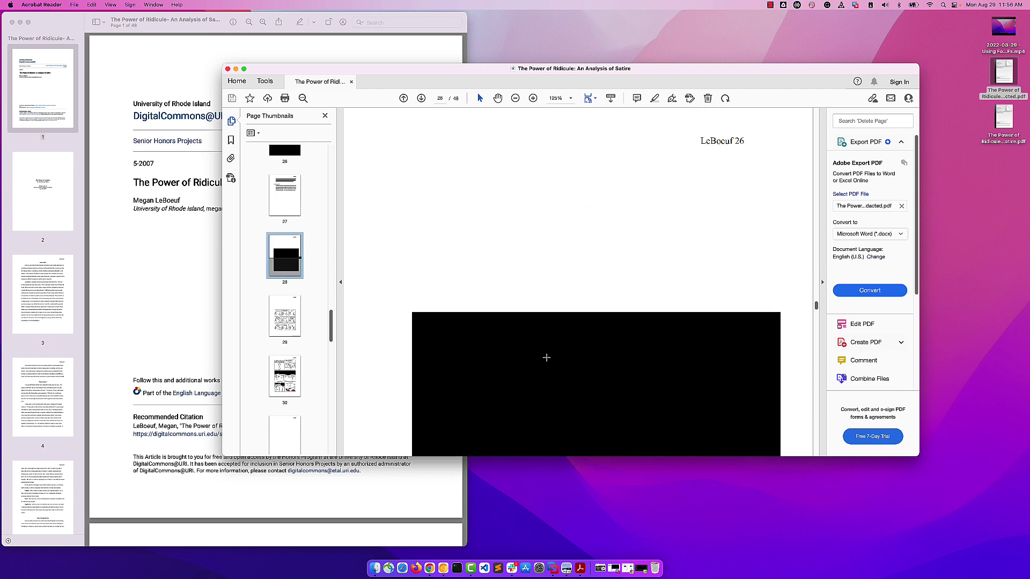
{"action": "scroll", "coordinate": [546, 357], "scroll_direction": "up", "scroll_amount": 5}
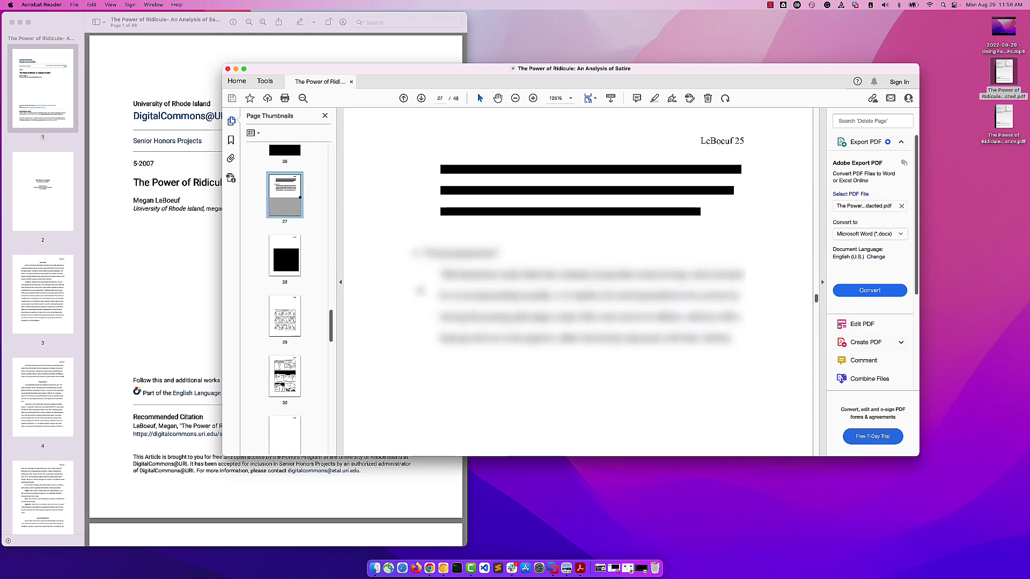
{"action": "scroll", "coordinate": [419, 286], "scroll_direction": "up", "scroll_amount": 3}
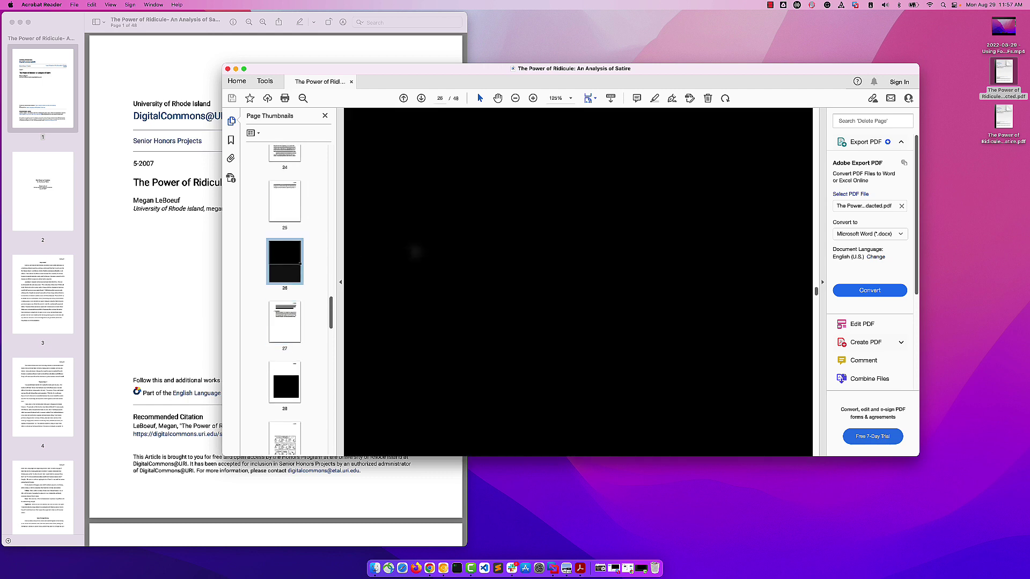
Switch to Preview and check the redacted names on page 19.
{"action": "left_click", "coordinate": [146, 91]}
{"action": "scroll", "coordinate": [39, 267], "scroll_direction": "down", "scroll_amount": 3}
{"action": "scroll", "coordinate": [41, 263], "scroll_direction": "down", "scroll_amount": 10}
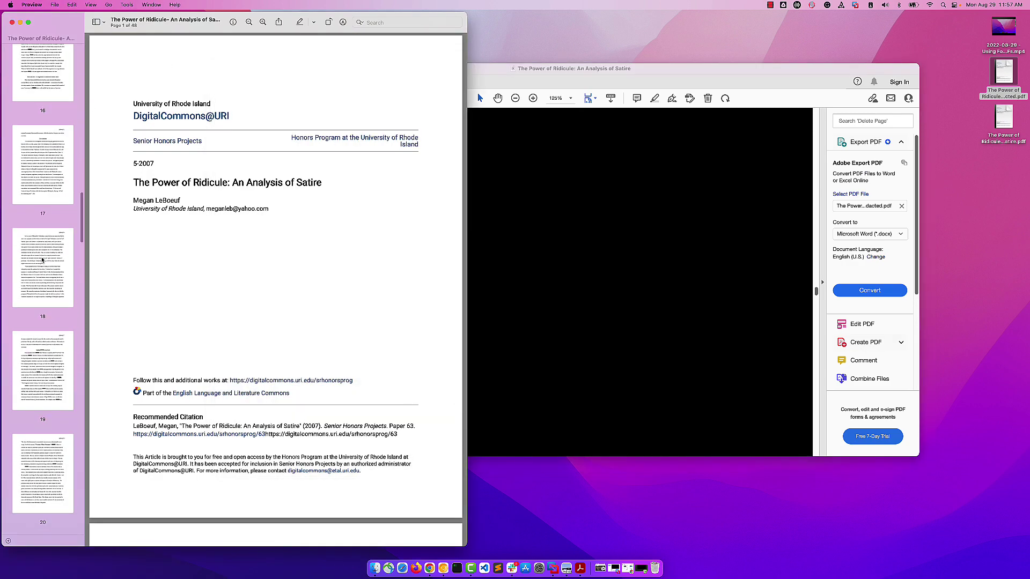
{"action": "left_click", "coordinate": [17, 345]}
Check the all-black page 26, the redacted lines on page 27 and page 28's blacked-out image.
{"action": "scroll", "coordinate": [47, 369], "scroll_direction": "down", "scroll_amount": 2}
{"action": "scroll", "coordinate": [47, 369], "scroll_direction": "down", "scroll_amount": 7}
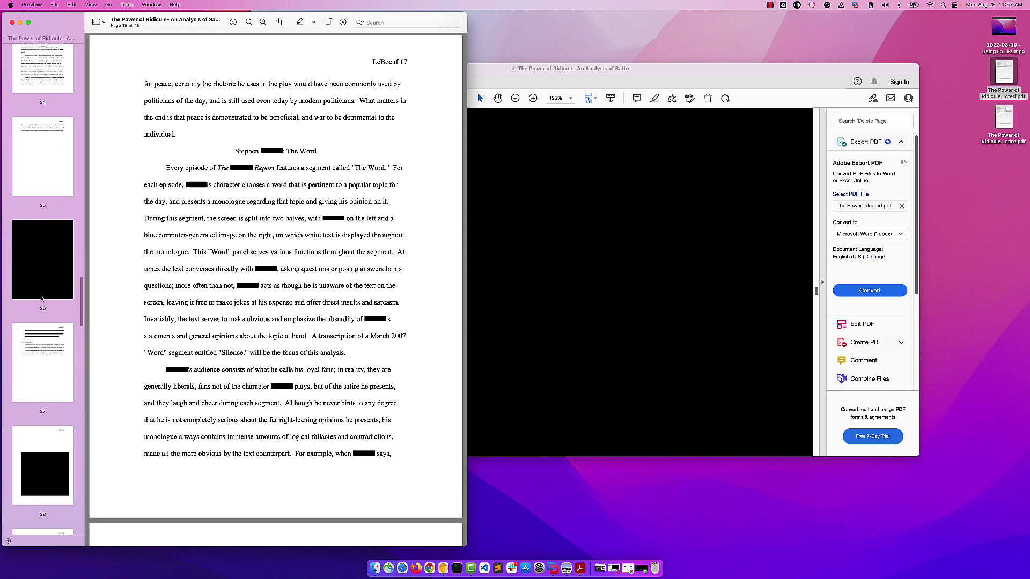
{"action": "left_click", "coordinate": [42, 267]}
{"action": "left_click", "coordinate": [47, 358]}
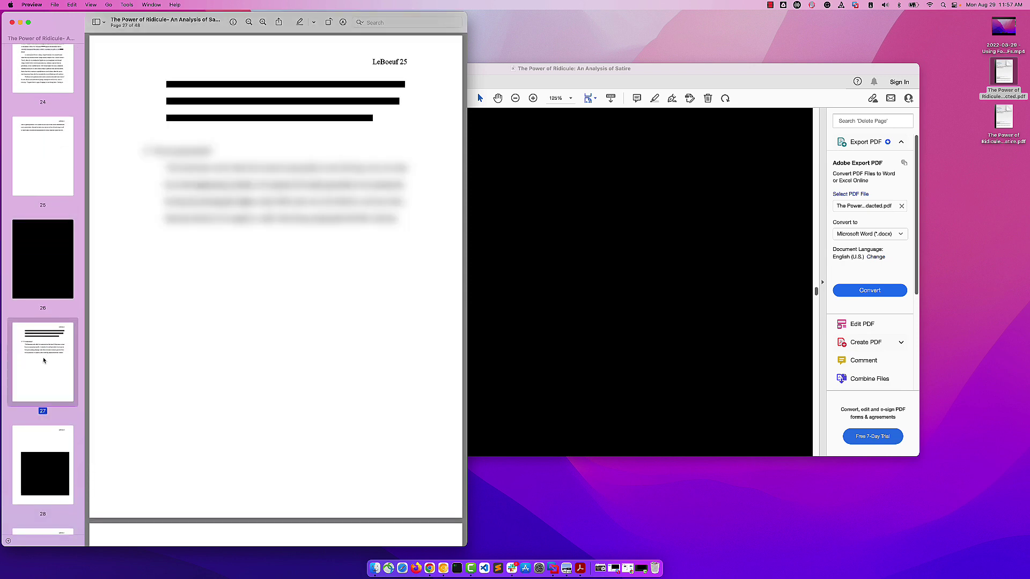
{"action": "scroll", "coordinate": [47, 358], "scroll_direction": "down", "scroll_amount": 4}
{"action": "left_click", "coordinate": [38, 278]}
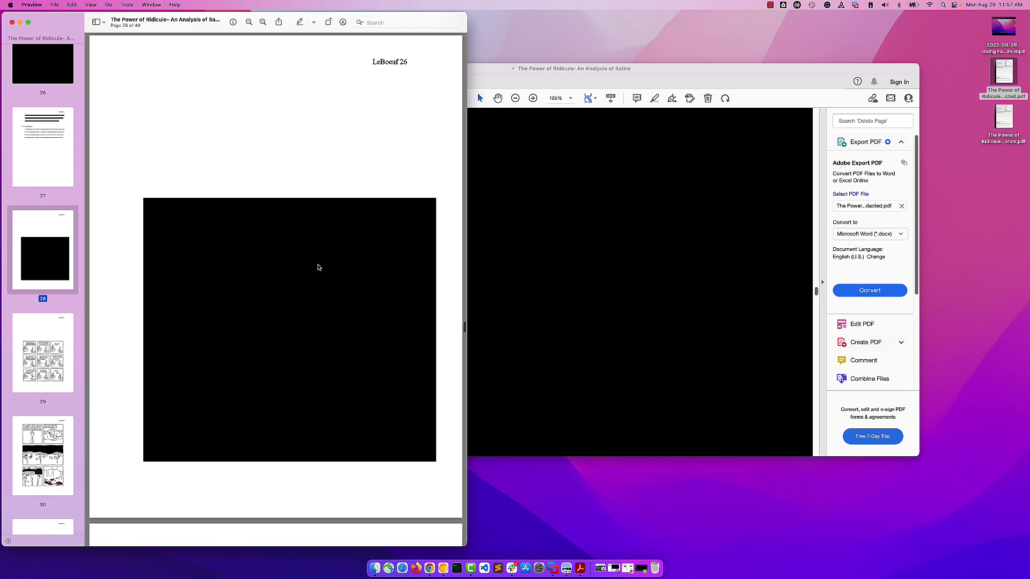